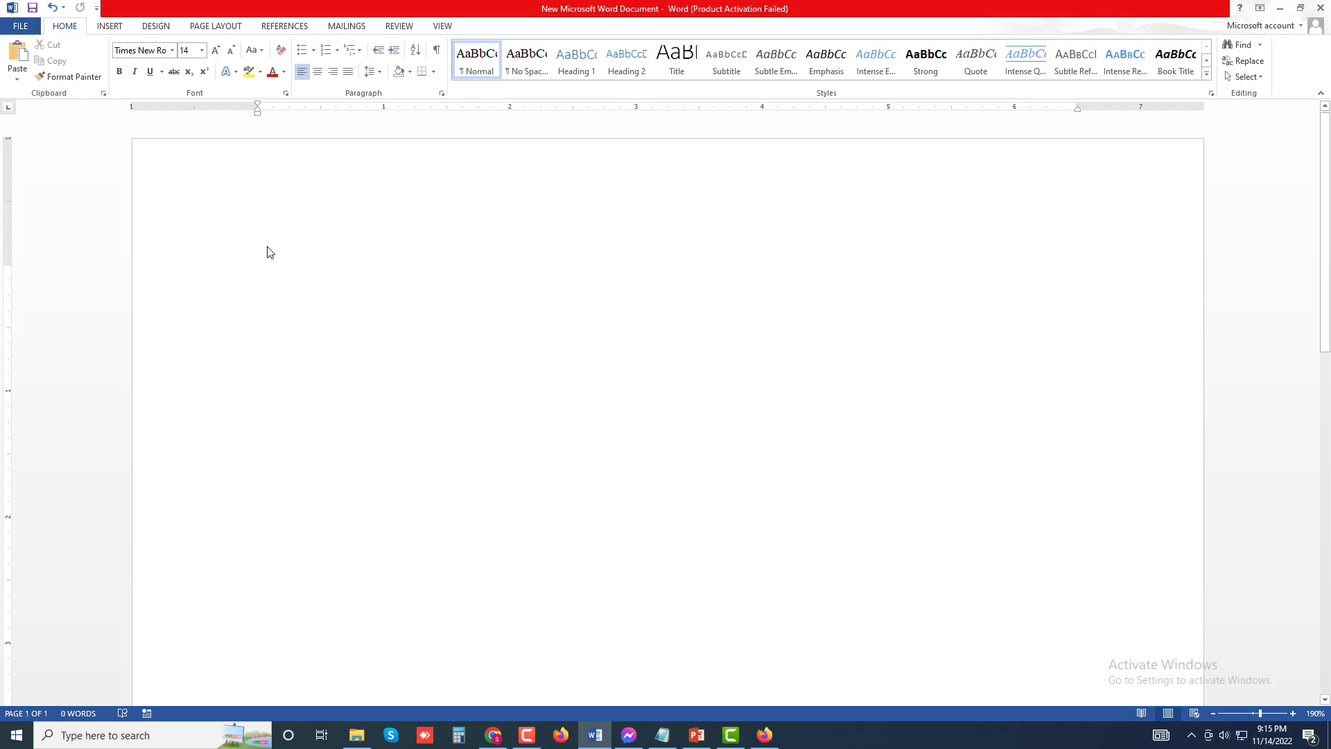
# Type 'To maintain compatibility With PCI. PCI supports both Type 0 and Type 1 configuration cycles.'.
pyautogui.click(110, 26)
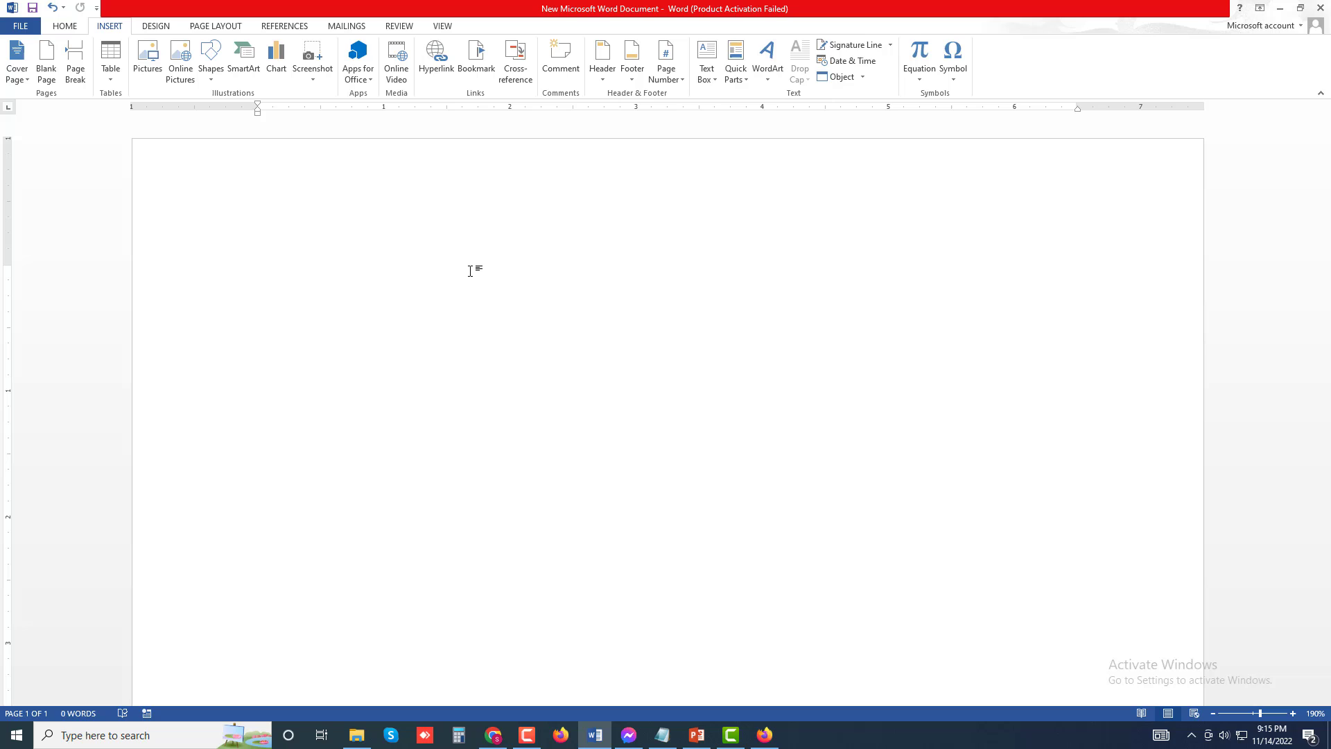
pyautogui.write('To maintain compa')
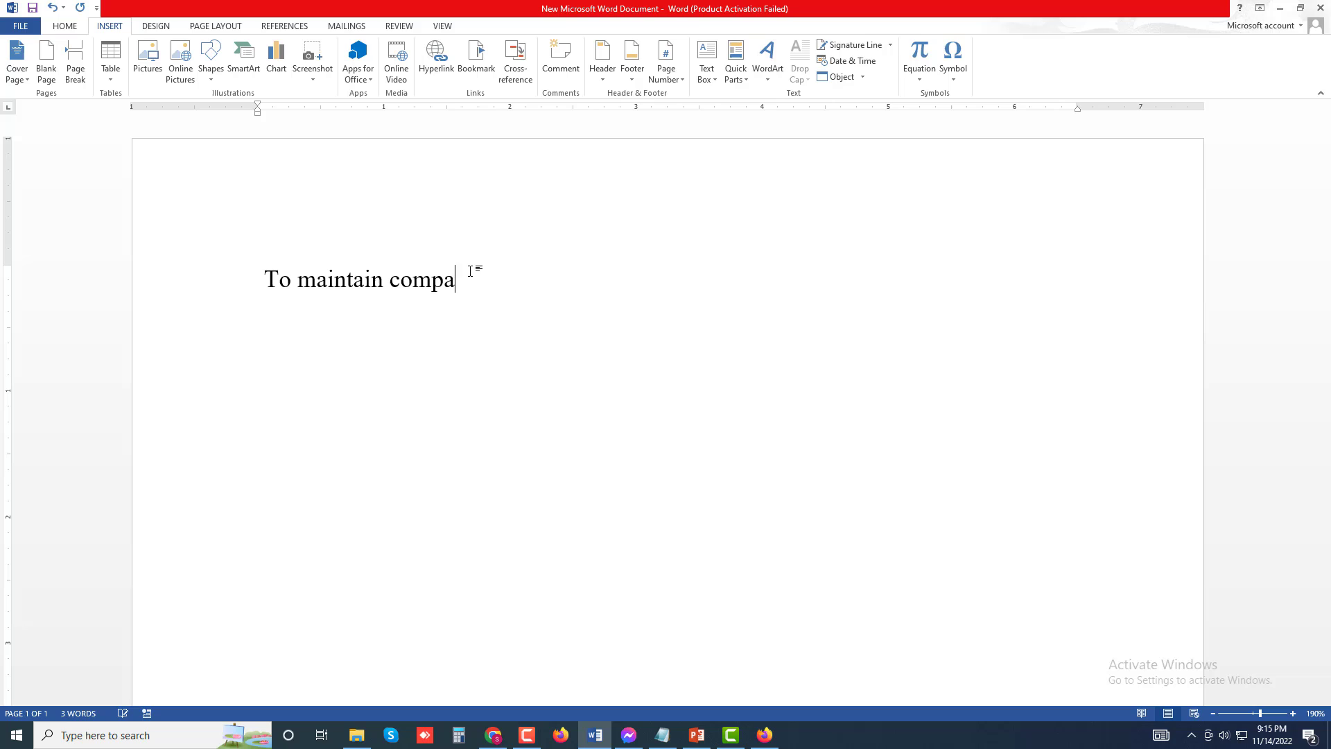
pyautogui.write('ti')
pyautogui.press('BackSpace')
pyautogui.write('tibility With PCI')
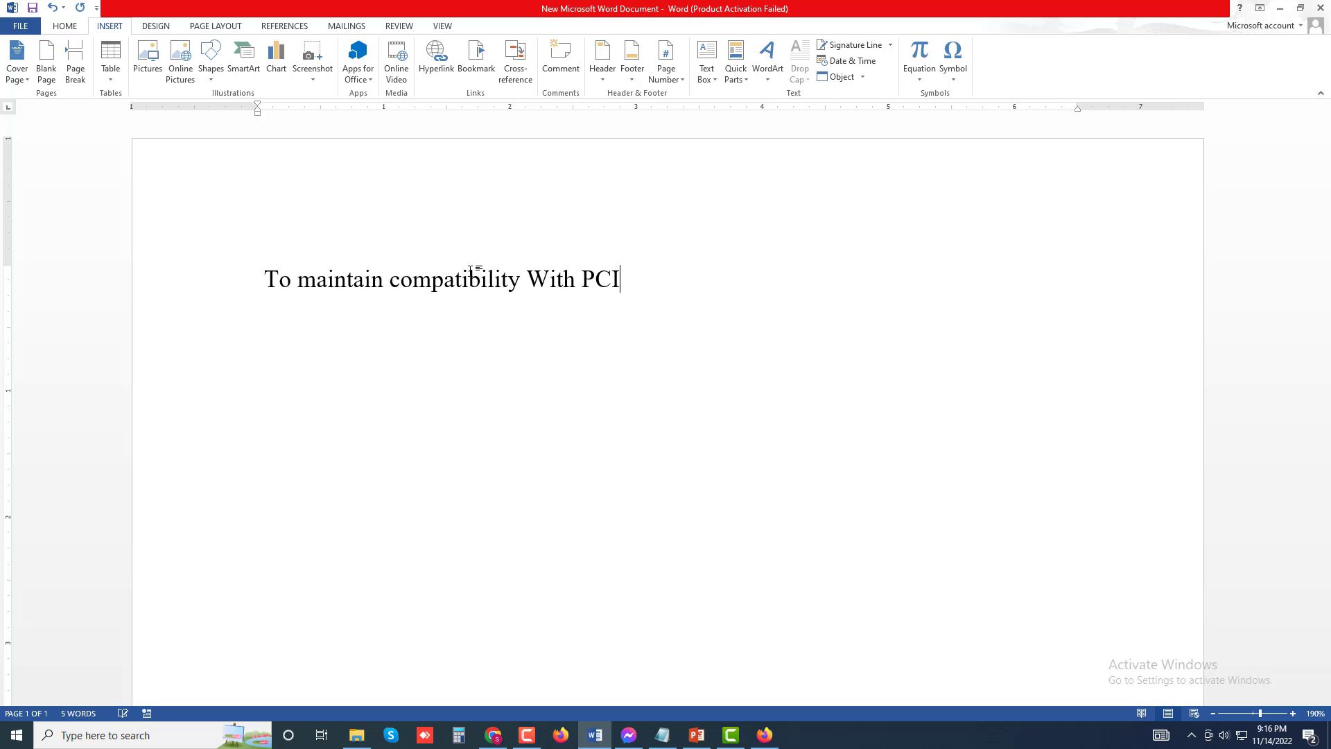
pyautogui.write('. PCI supports')
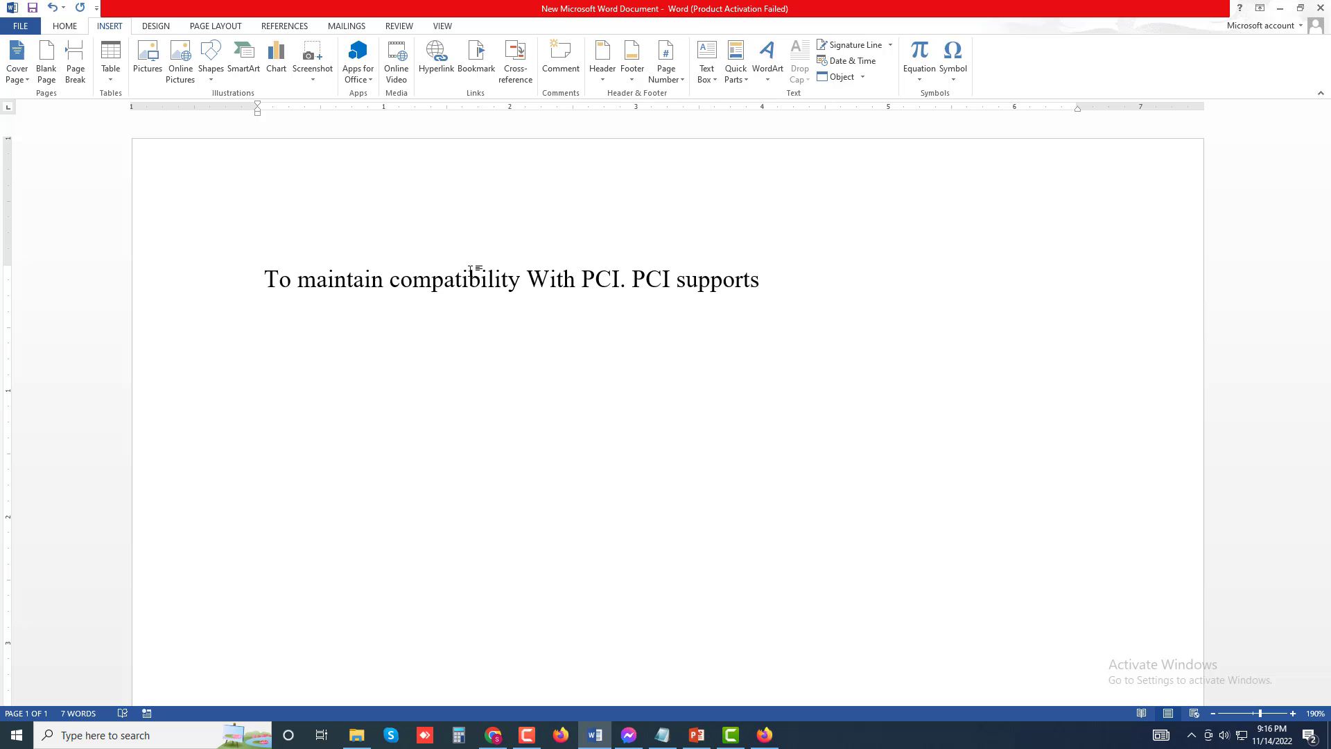
pyautogui.write(' both Type 0')
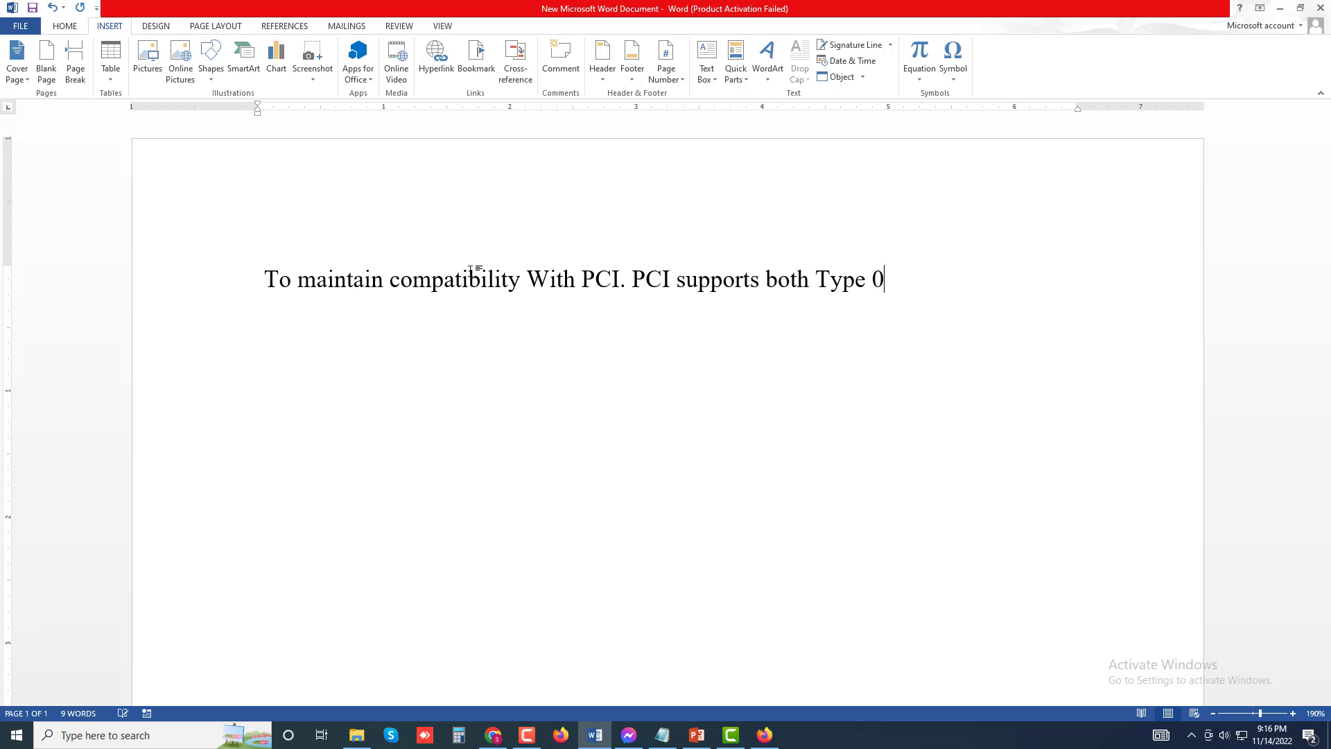
pyautogui.write(' and Type 1')
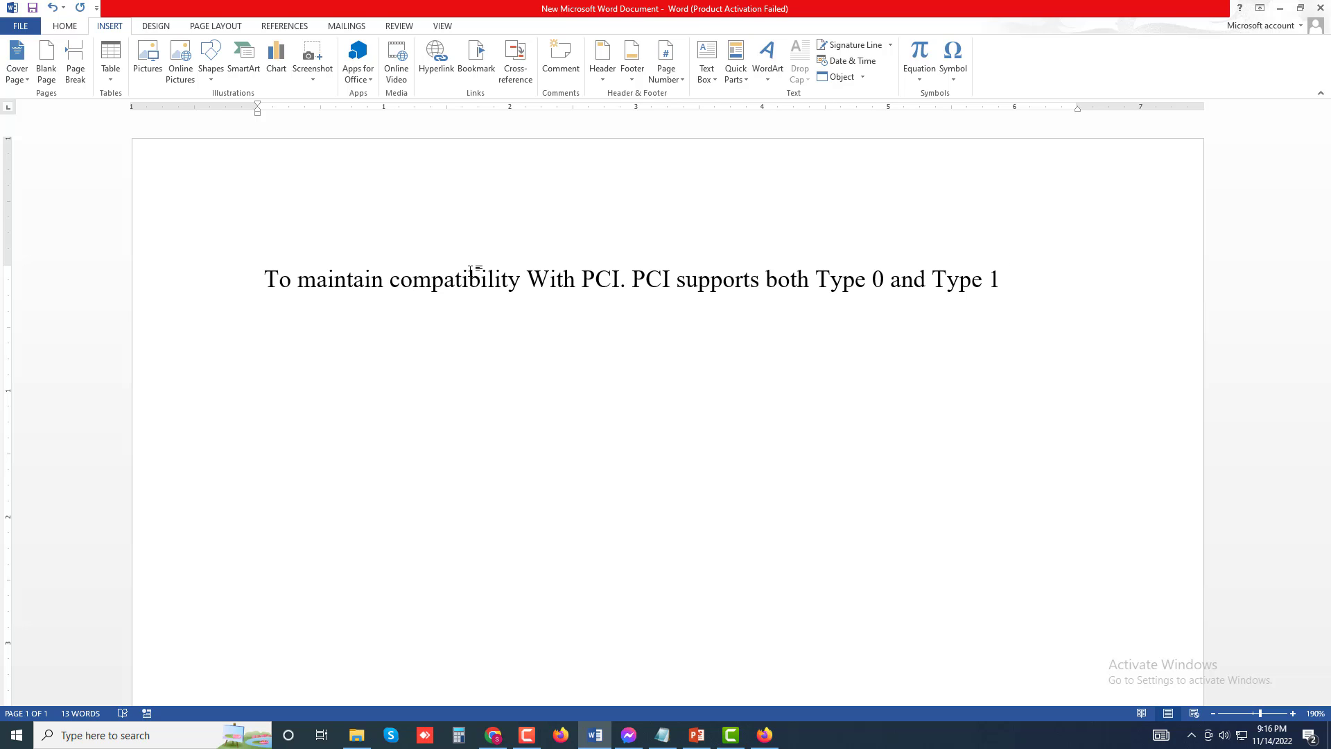
pyautogui.write('configuration ')
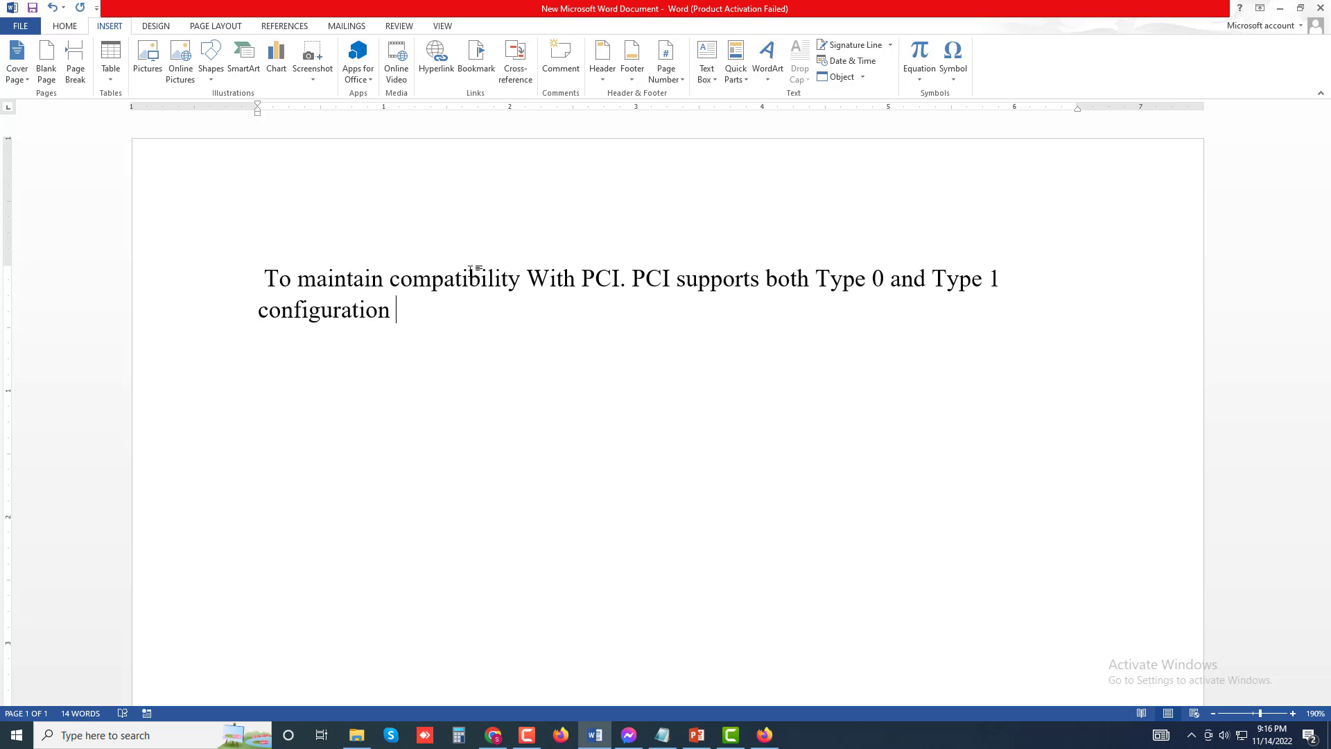
pyautogui.write('cycles.')
# Justify the PCI paragraph and delete the leading space before 'To'.
pyautogui.hotkey('ctrl', 'a')
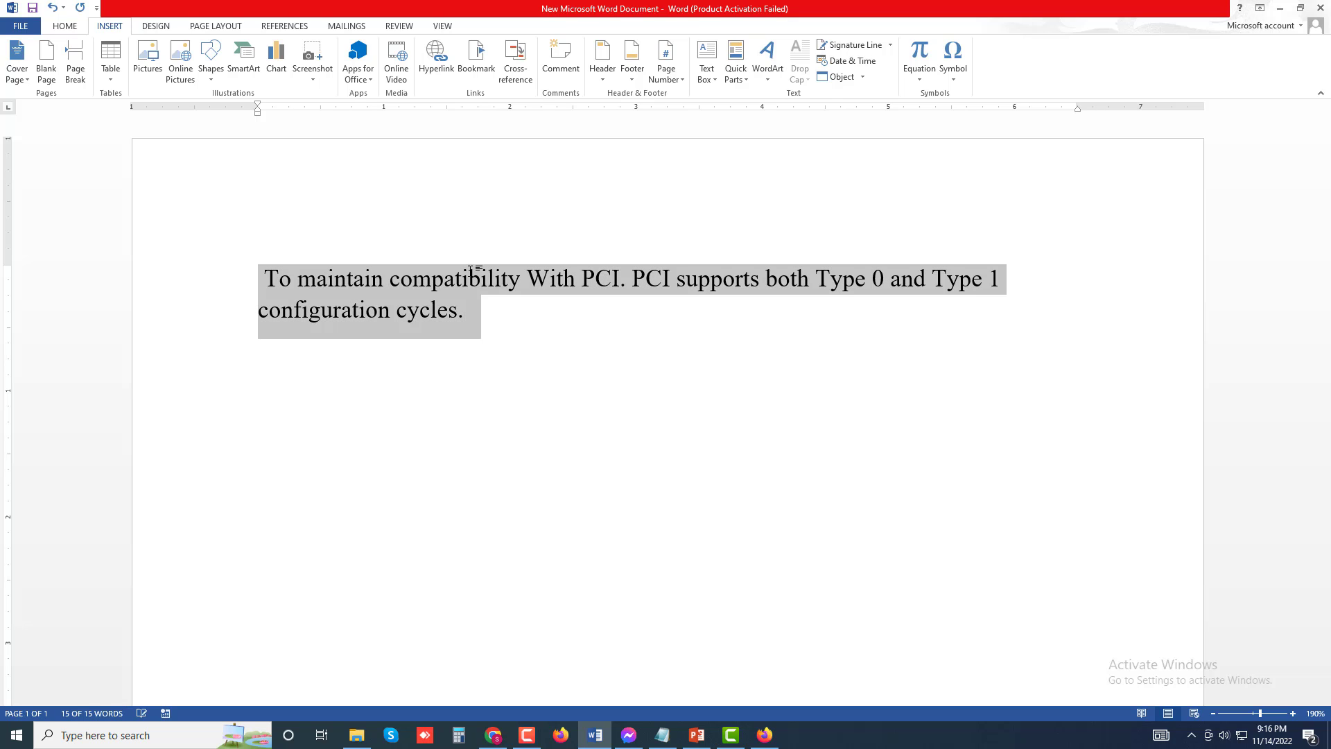
pyautogui.hotkey('ctrl', 'k')
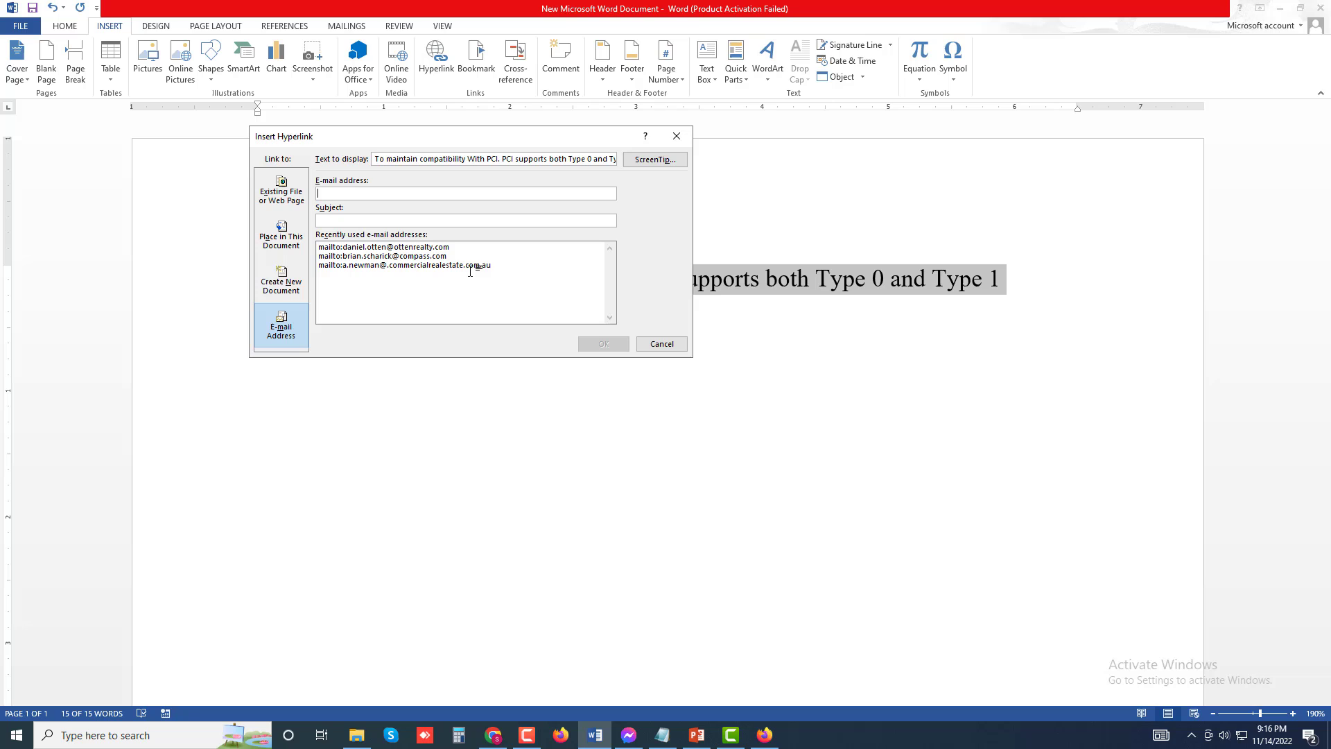
pyautogui.click(661, 344)
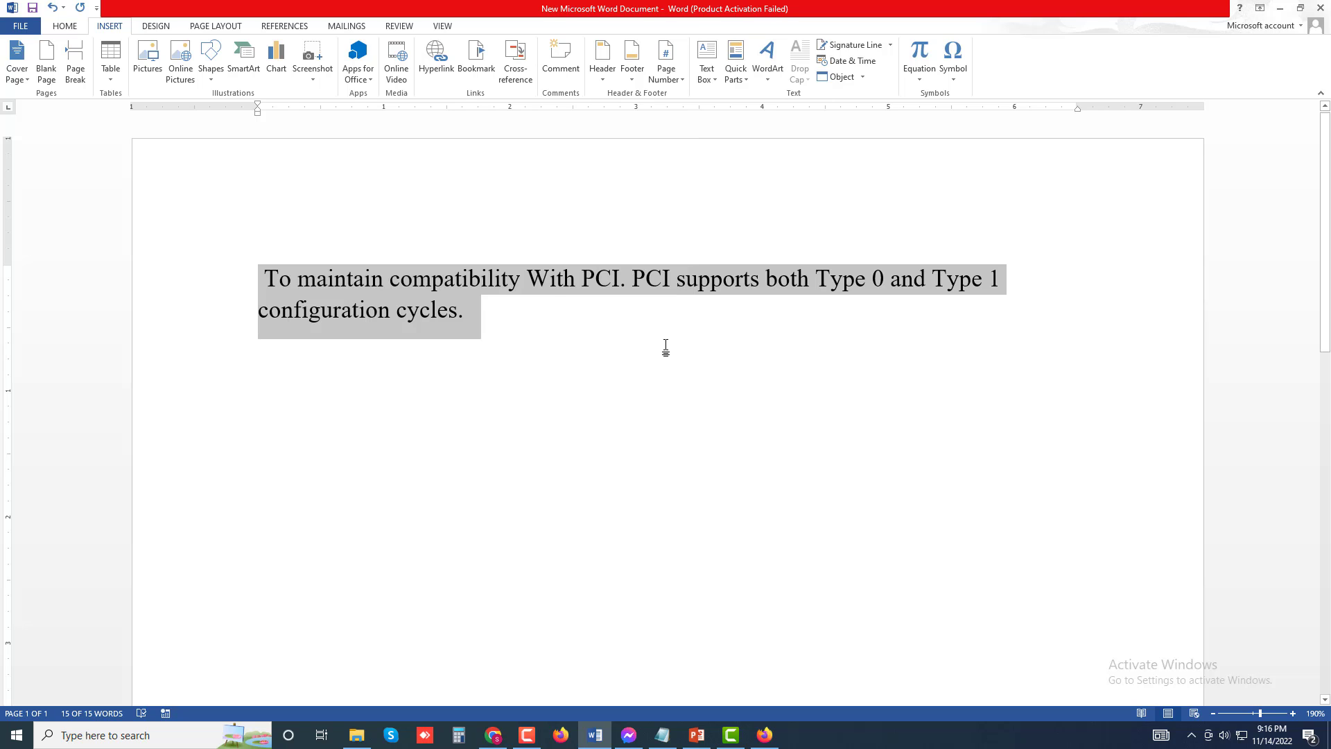
pyautogui.hotkey('ctrl', 'j')
pyautogui.press('Left')
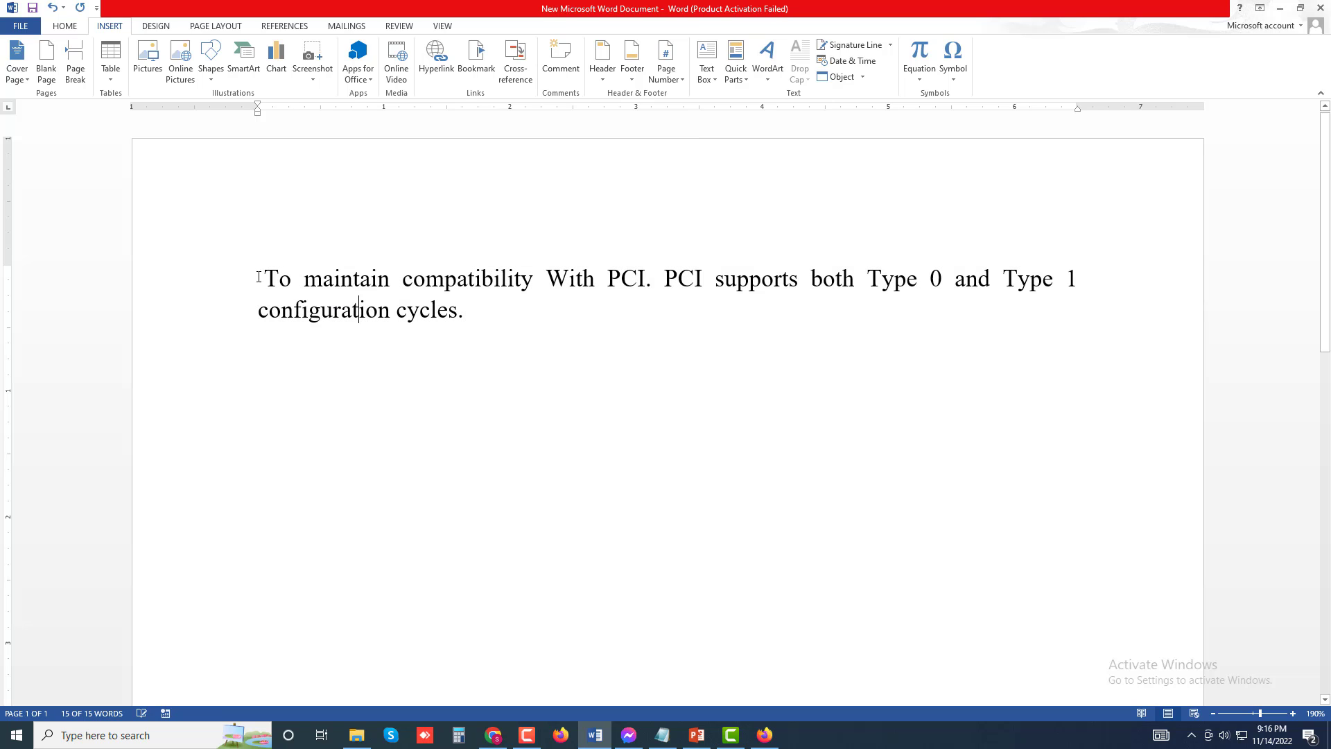
pyautogui.press('BackSpace')
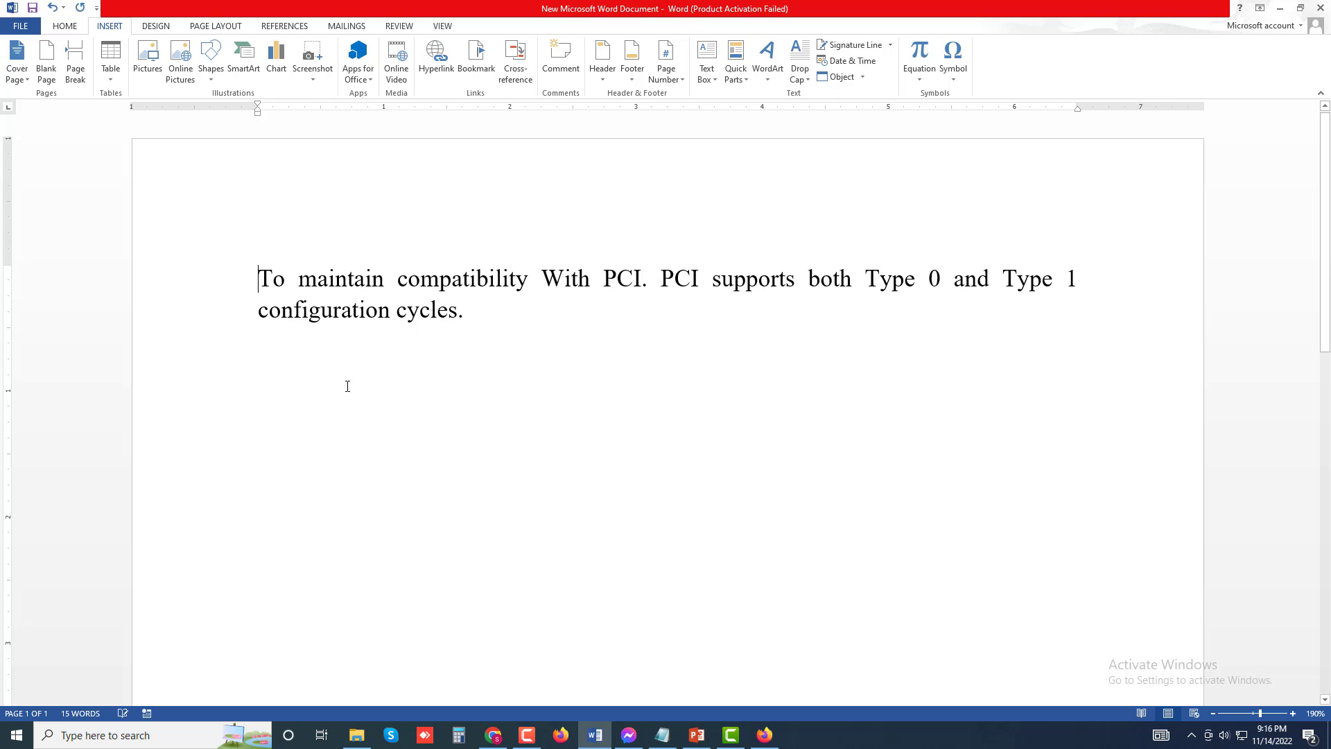
# Add blank lines after the paragraph until the insertion point reaches the top of page 2.
pyautogui.scroll(-10, 347, 386)
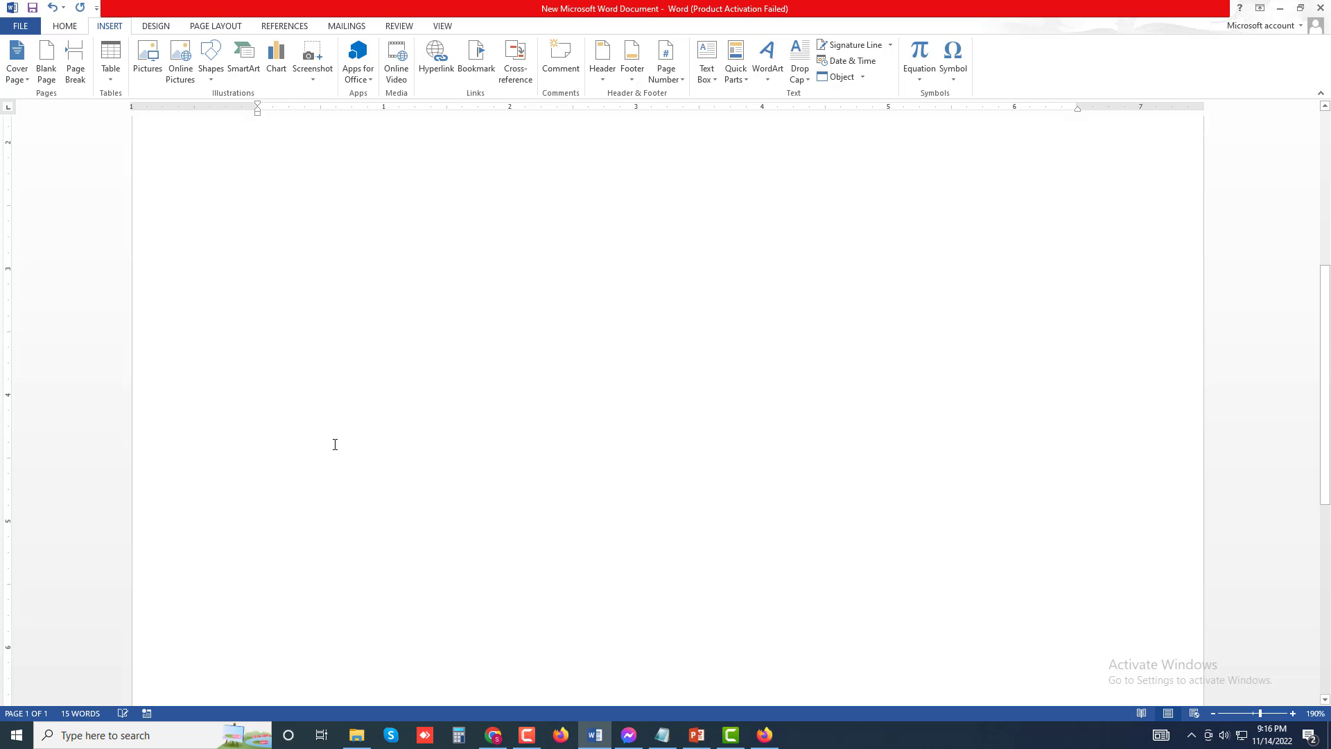
pyautogui.scroll(10, 390, 421)
pyautogui.click(389, 420)
pyautogui.press('Return')
pyautogui.press('Return')
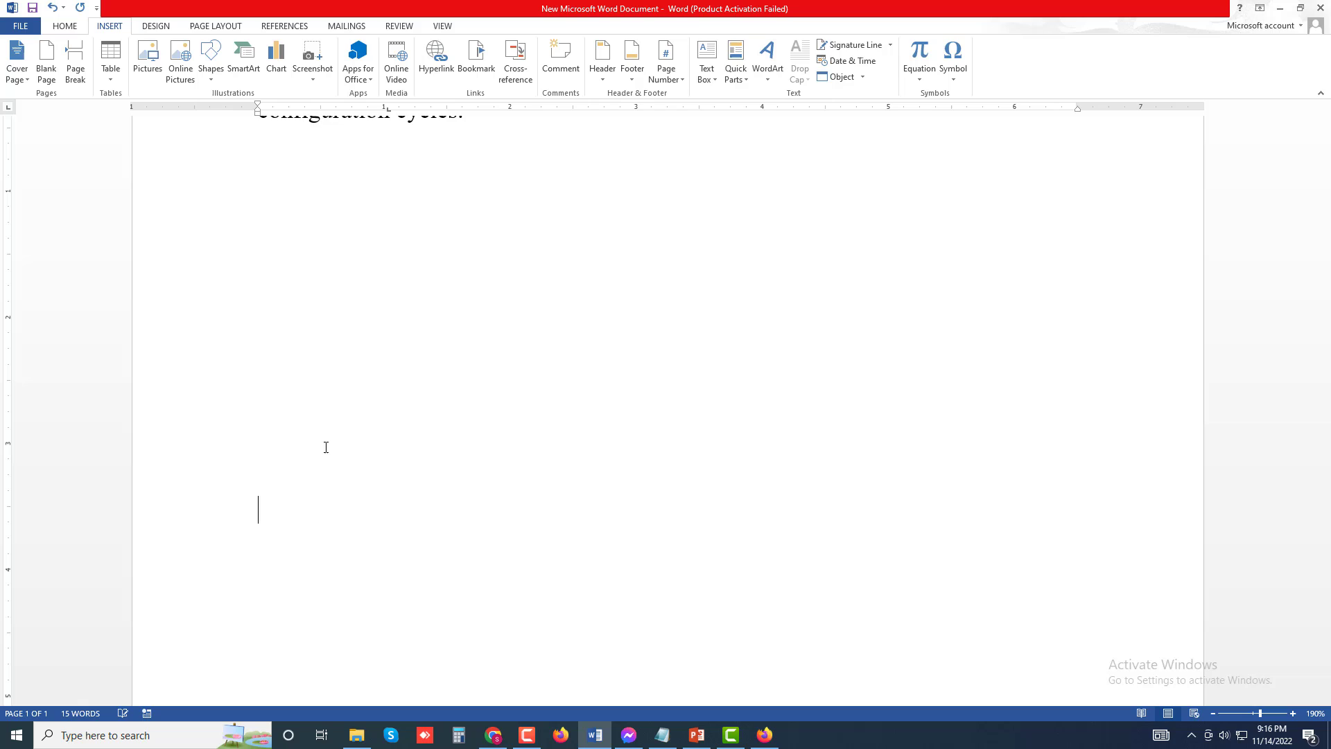
pyautogui.press('Return')
pyautogui.press('Return')
pyautogui.press('Return')
pyautogui.press('Return')
pyautogui.press('Return')
pyautogui.scroll(-4, 326, 455)
pyautogui.press('Return')
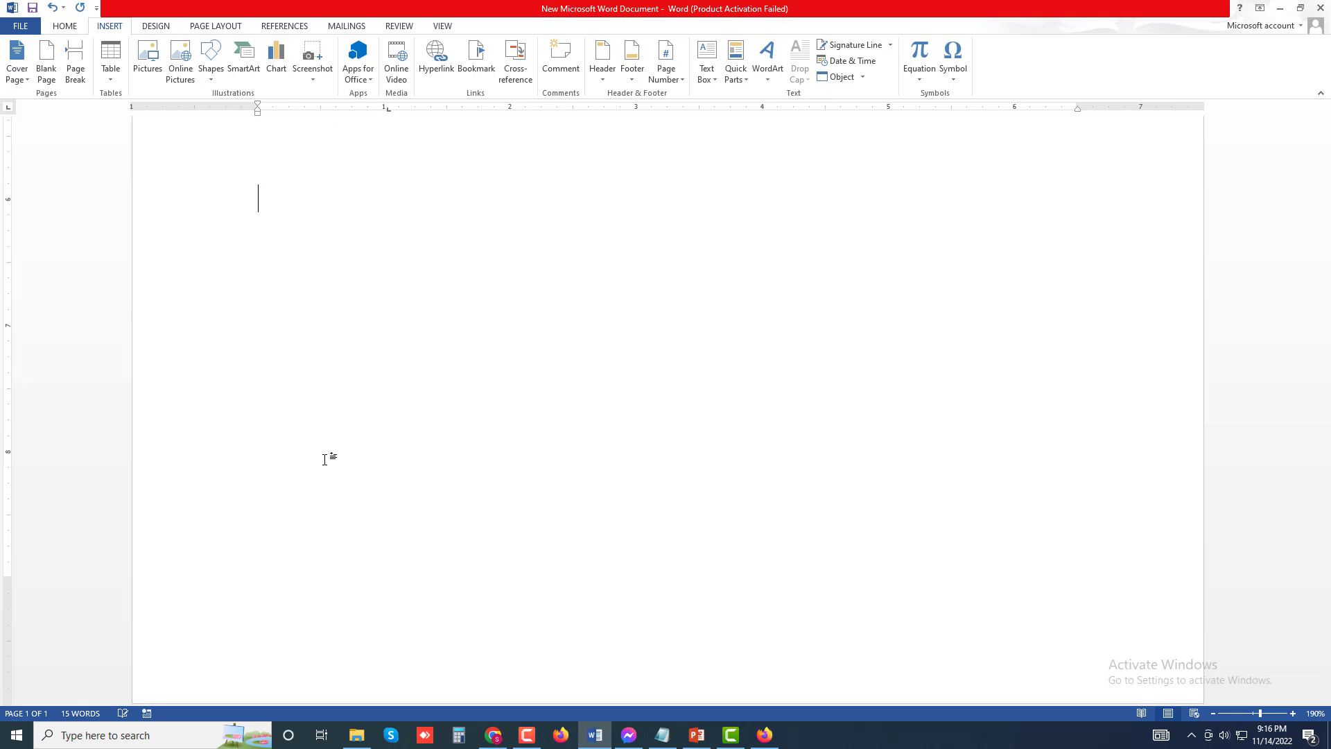
pyautogui.press('Return')
pyautogui.press('Return')
pyautogui.press('Return')
pyautogui.press('Return')
pyautogui.press('Return')
pyautogui.press('Return')
pyautogui.scroll(3, 337, 463)
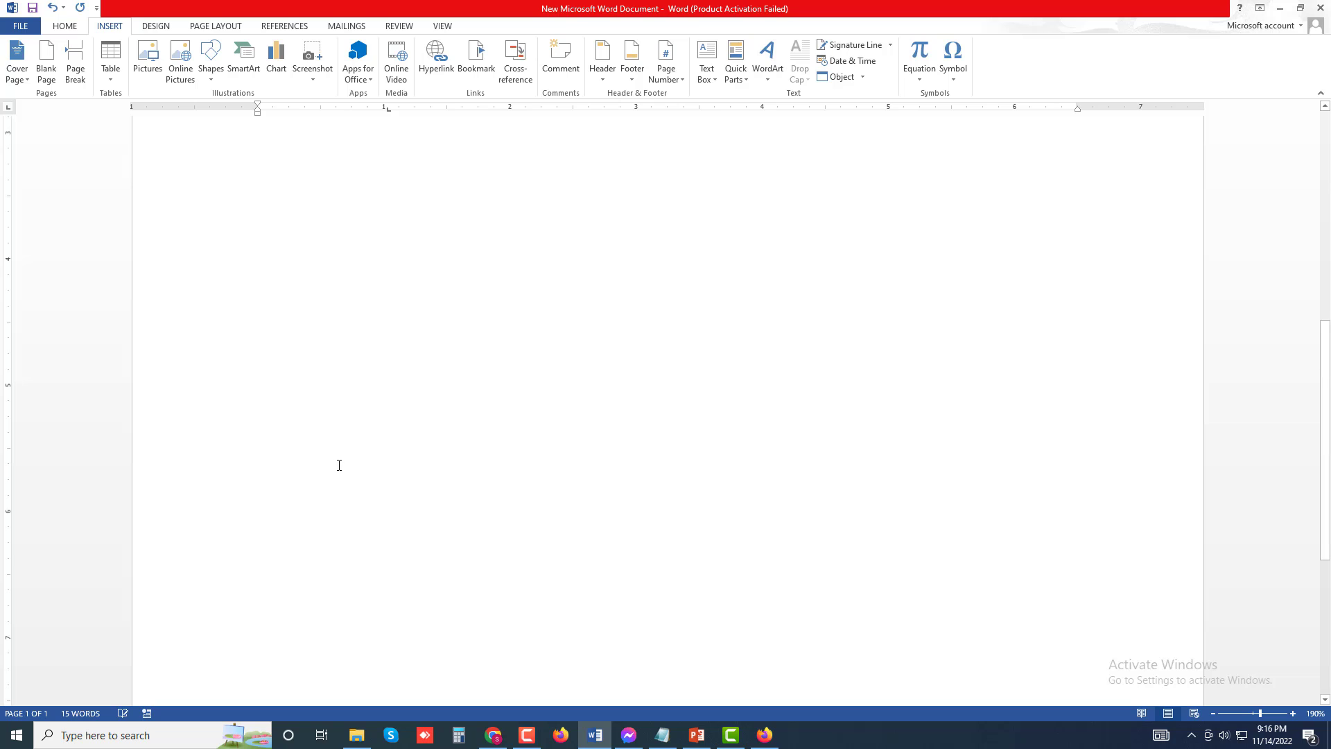
pyautogui.scroll(3, 339, 465)
pyautogui.scroll(-2, 341, 466)
pyautogui.scroll(-1, 346, 475)
pyautogui.click(343, 498)
pyautogui.scroll(-2, 340, 500)
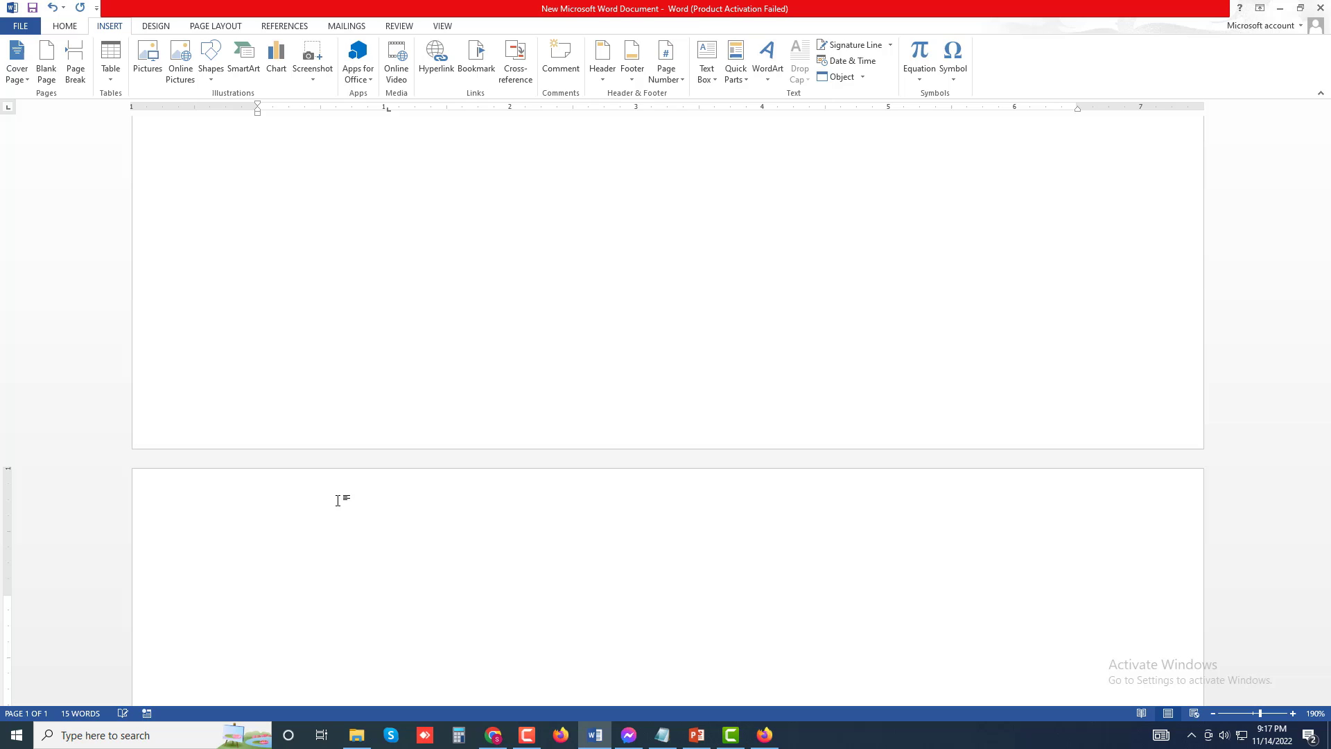
pyautogui.scroll(-2, 338, 501)
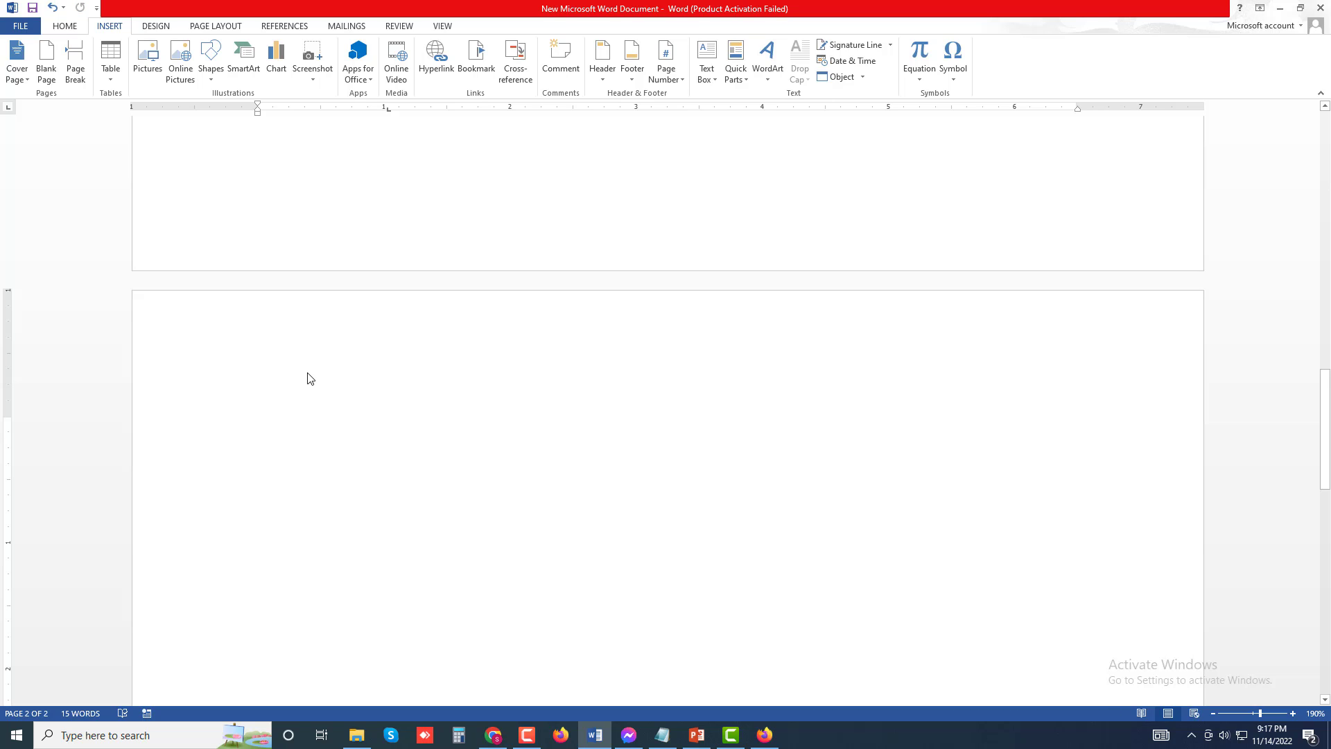
# On page 2, type 'TLP packet assembly PCI transactions are conveyed using transaction layer packets.', correcting 'trasactions'.
pyautogui.write('T')
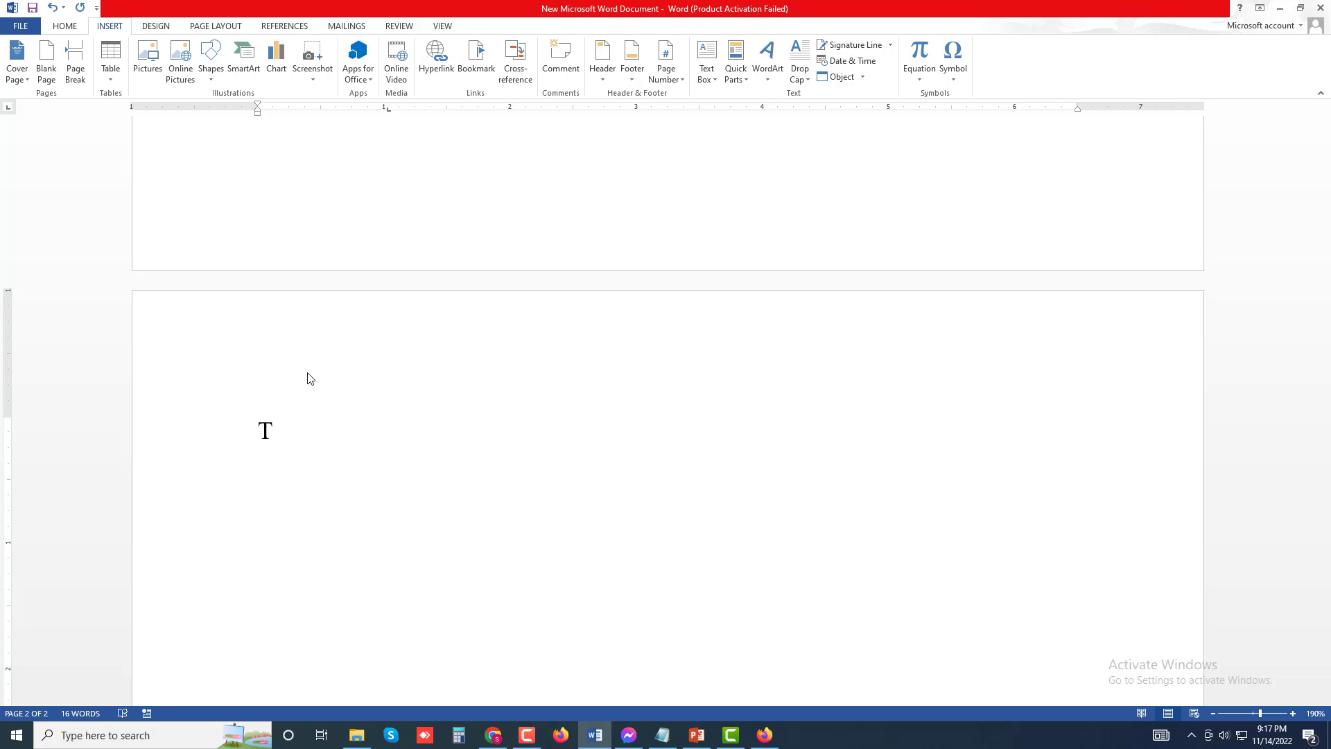
pyautogui.write('LP packet a')
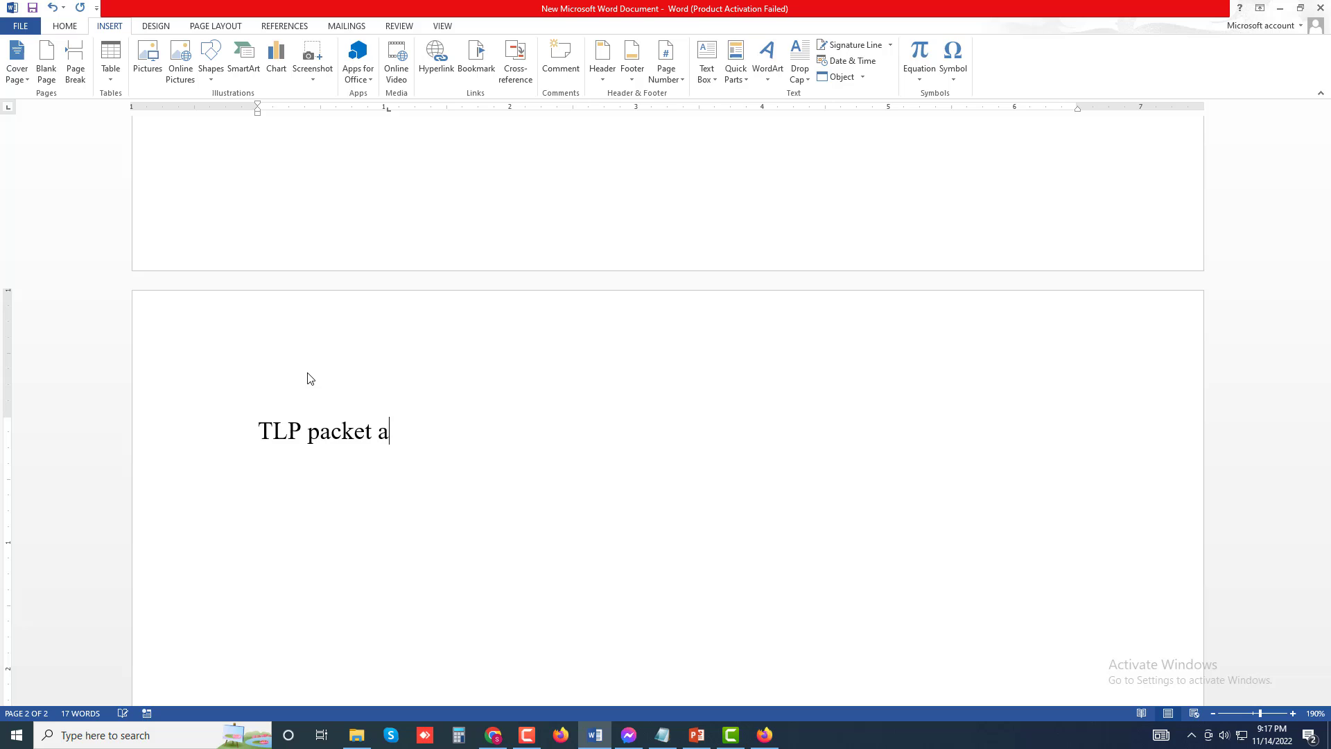
pyautogui.write('ssembly PCI')
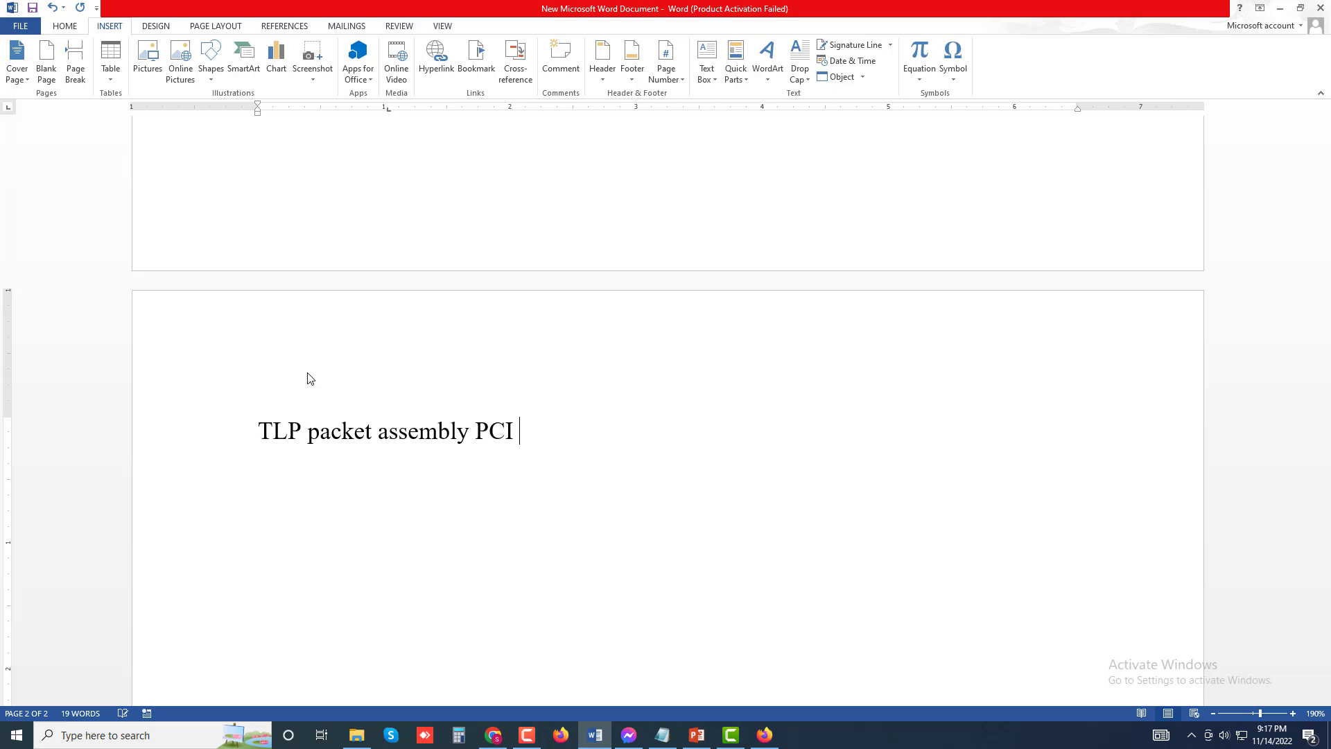
pyautogui.write(' trasactions are')
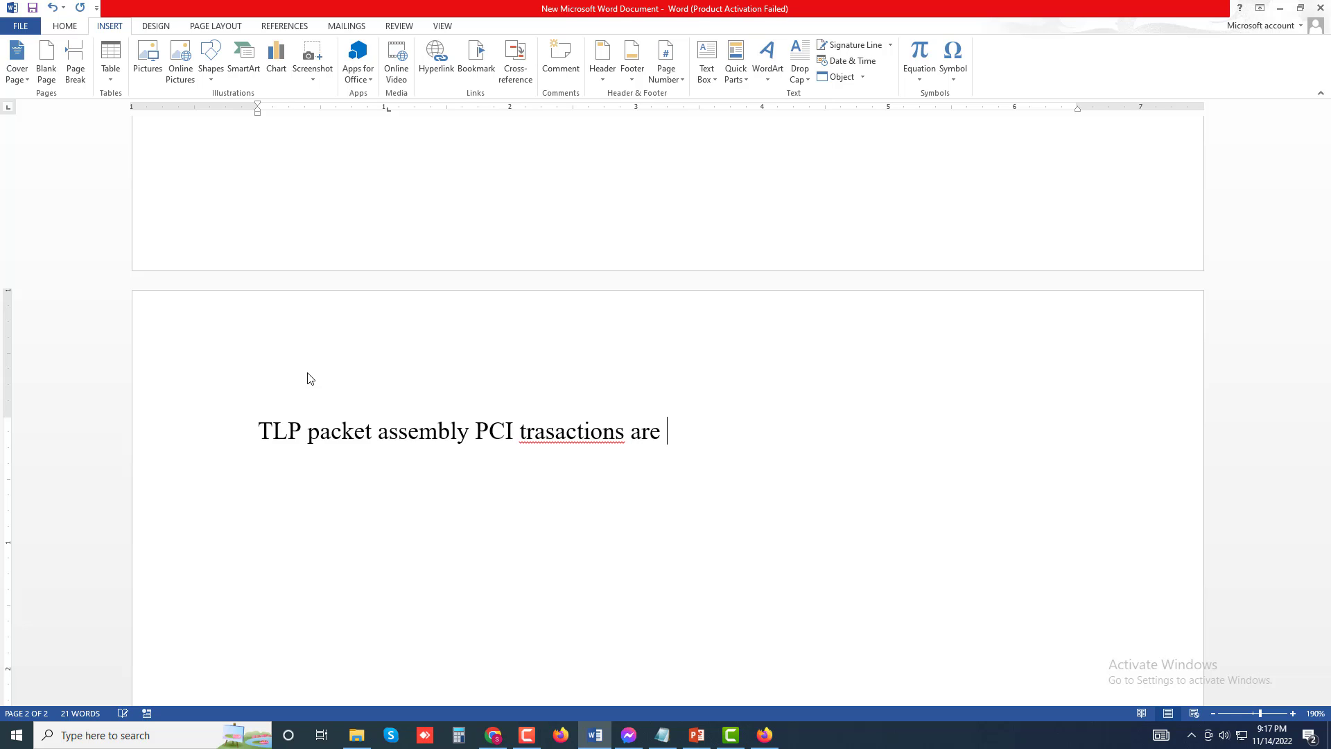
pyautogui.rightClick(622, 439)
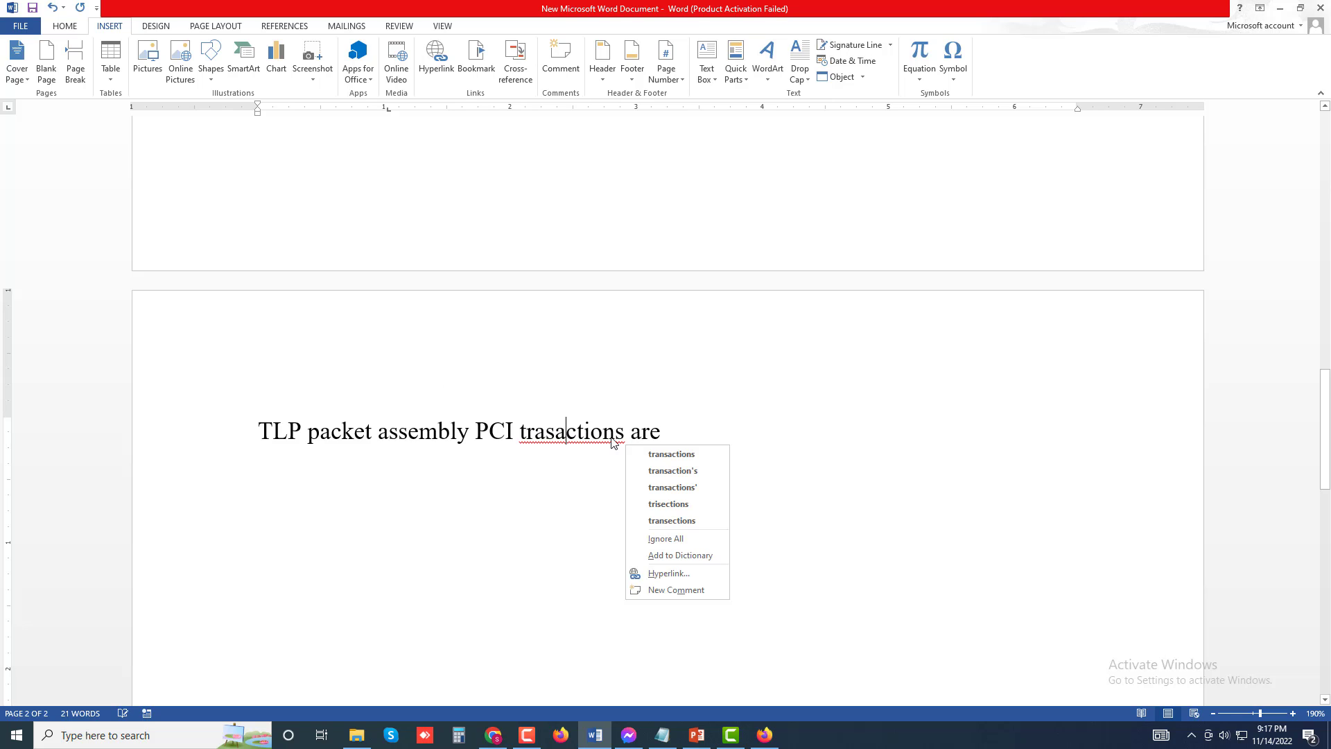
pyautogui.click(666, 456)
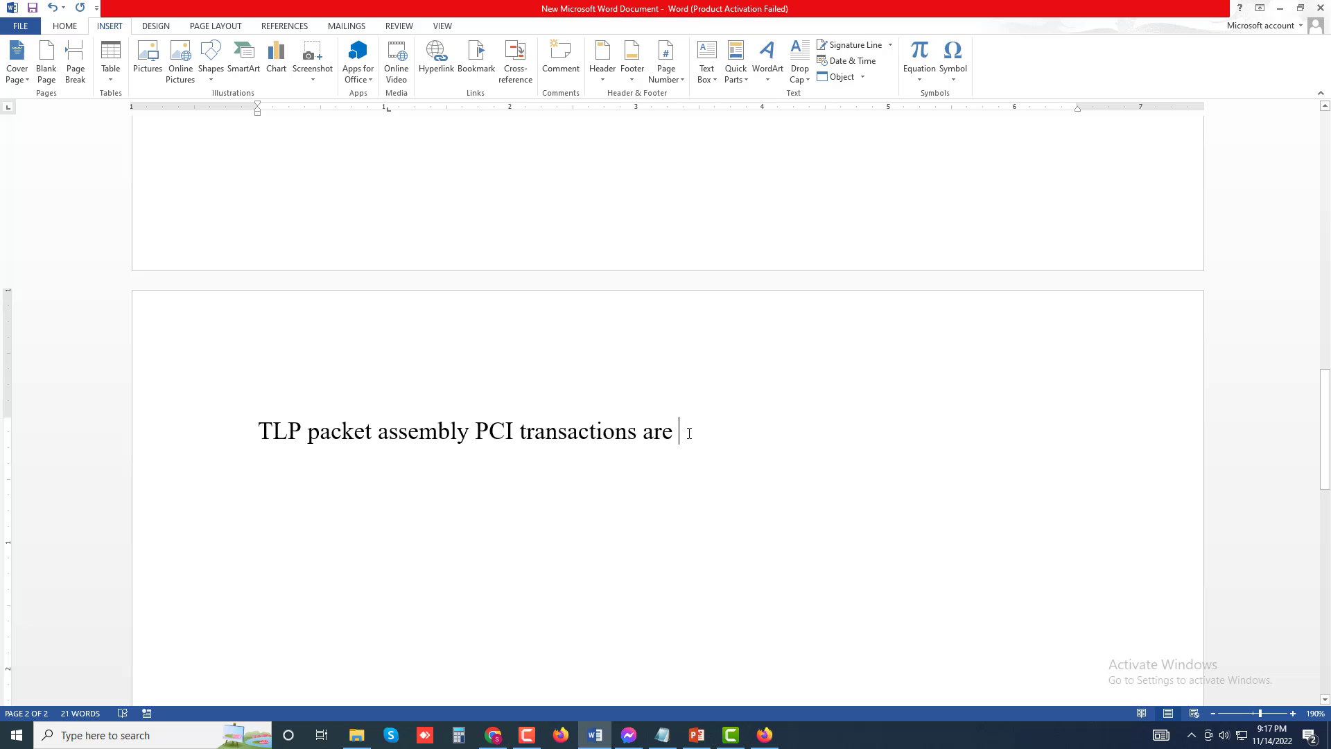
pyautogui.write('conv')
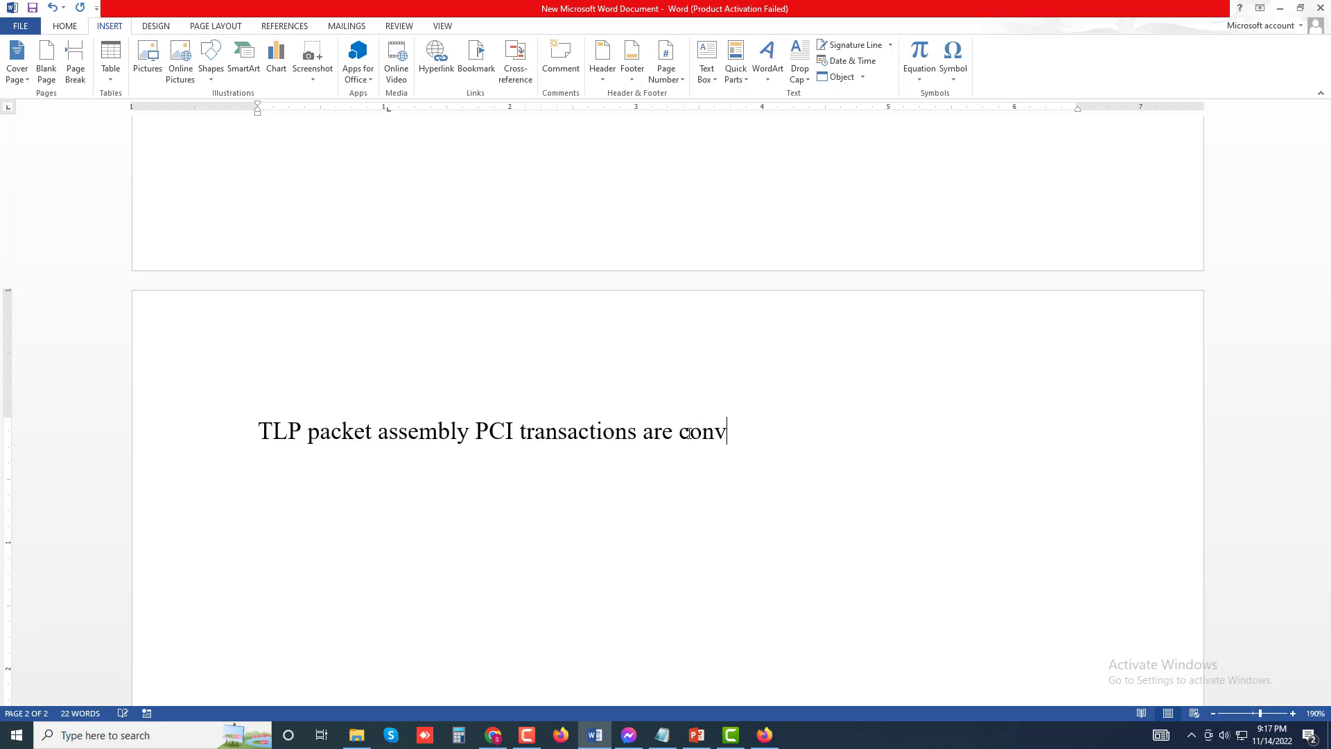
pyautogui.write('eyed using tra')
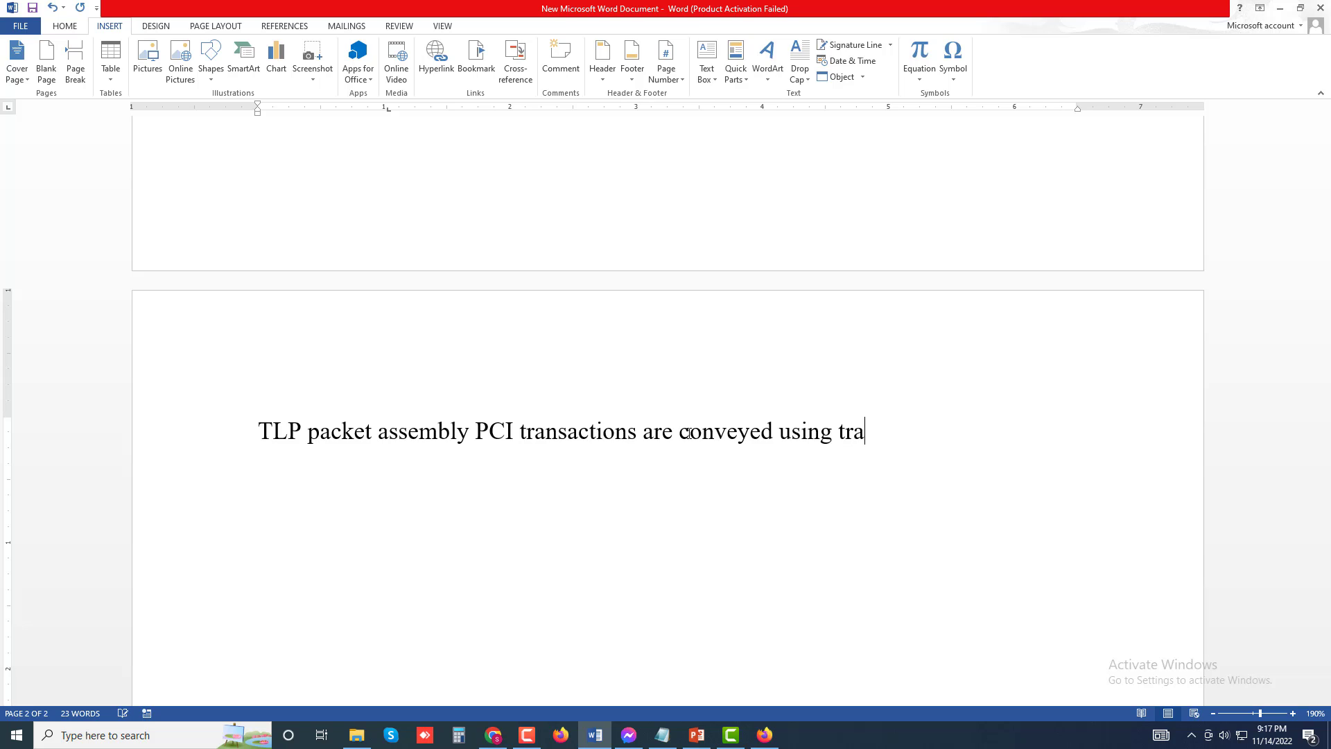
pyautogui.write('nsaction layer pac')
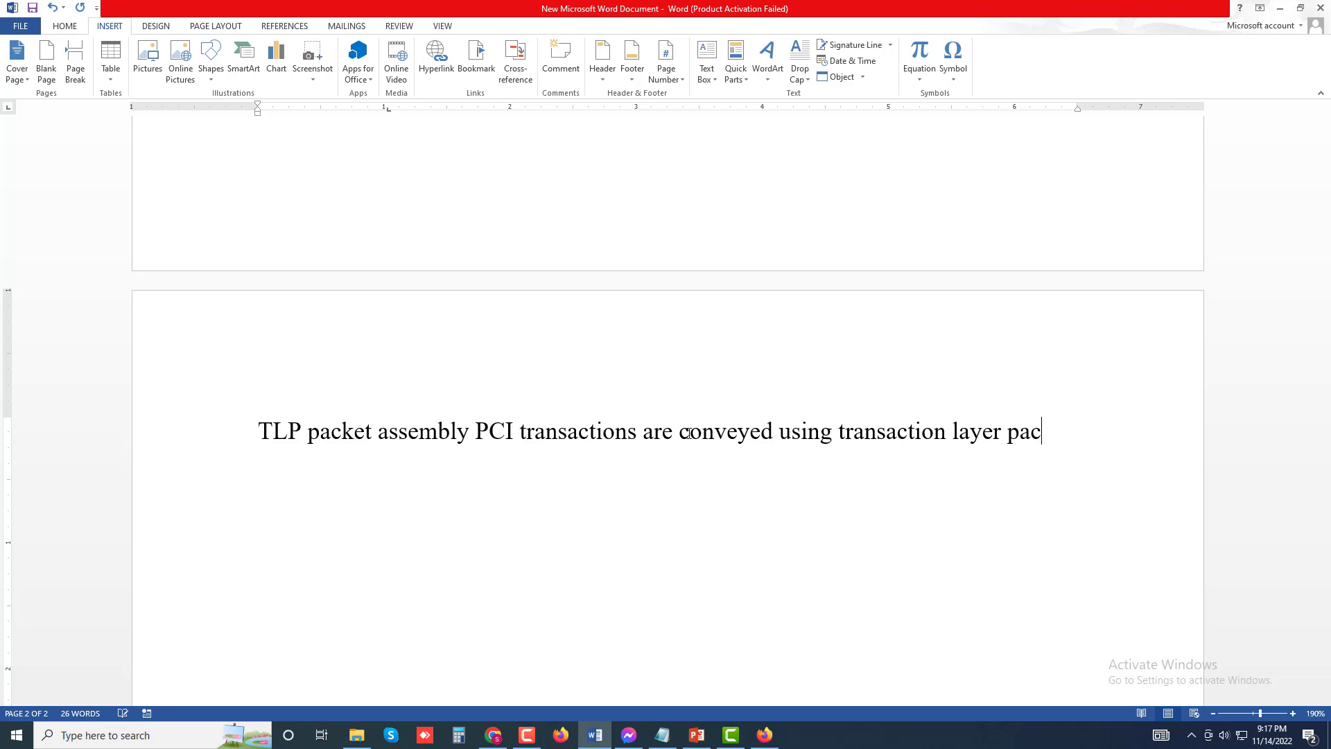
pyautogui.write('kers')
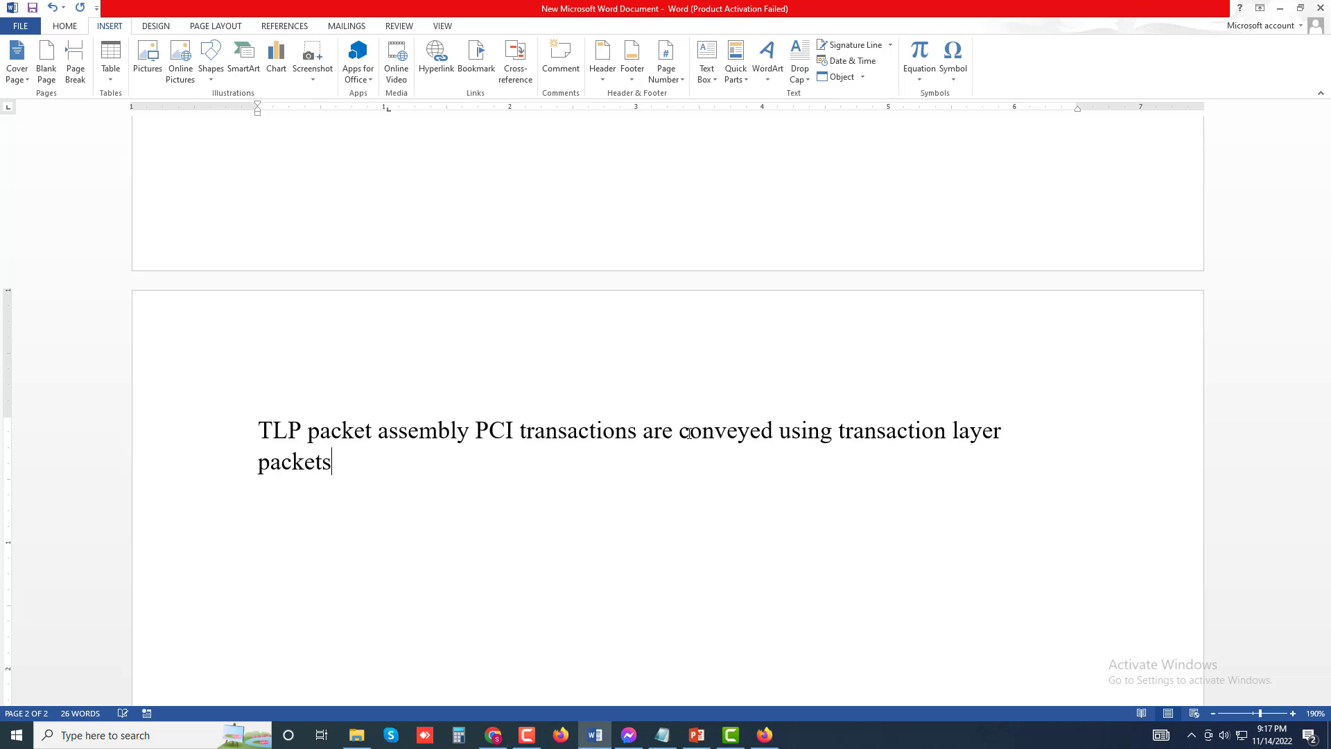
pyautogui.write('.')
# Shrink the font of all document text one step with Ctrl+[.
pyautogui.hotkey('ctrl', 'a')
pyautogui.hotkey('ctrl', '[')
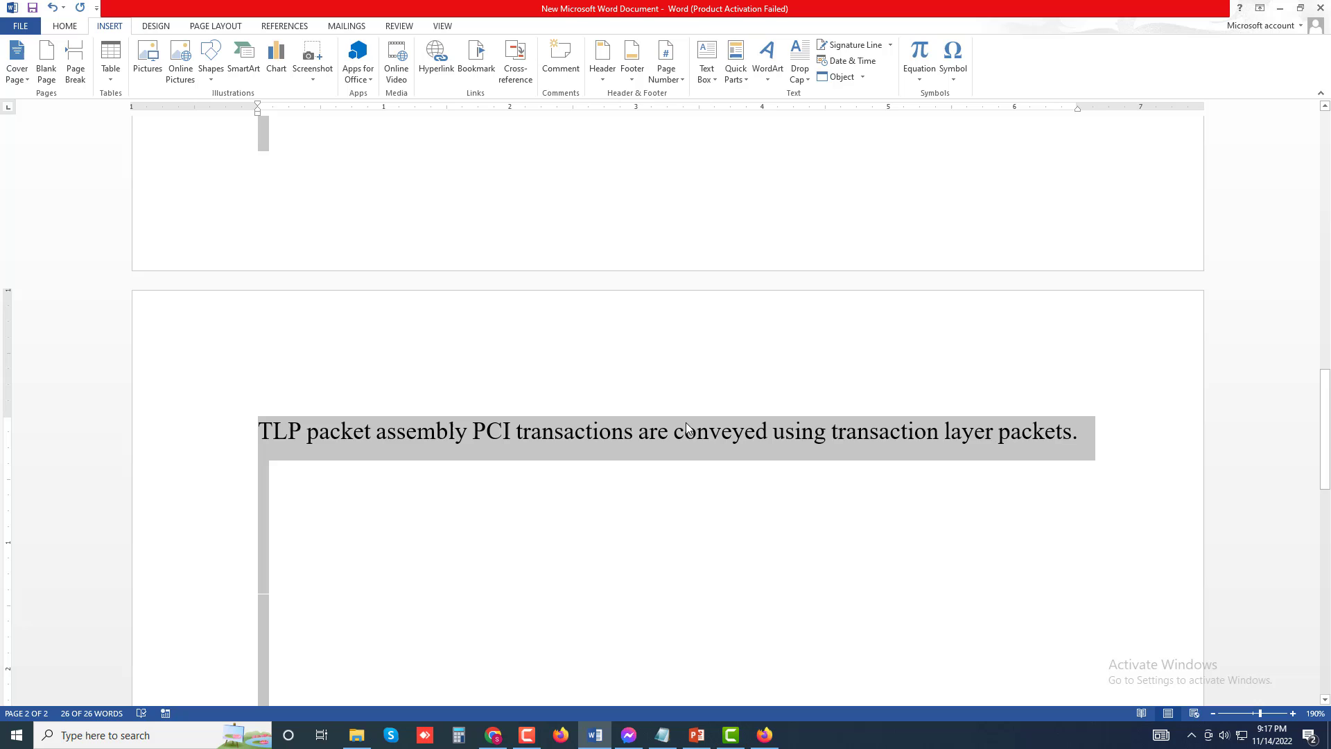
pyautogui.click(404, 514)
pyautogui.scroll(4, 329, 486)
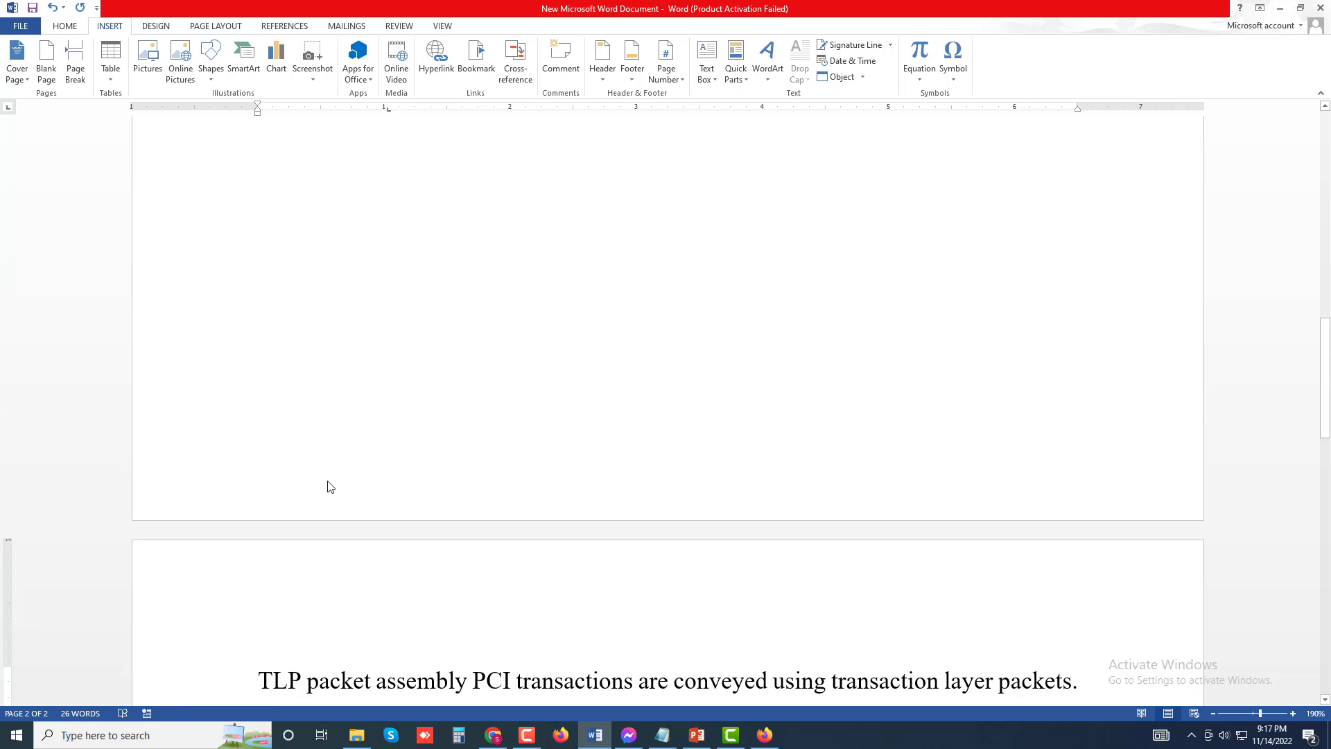
pyautogui.scroll(15, 329, 486)
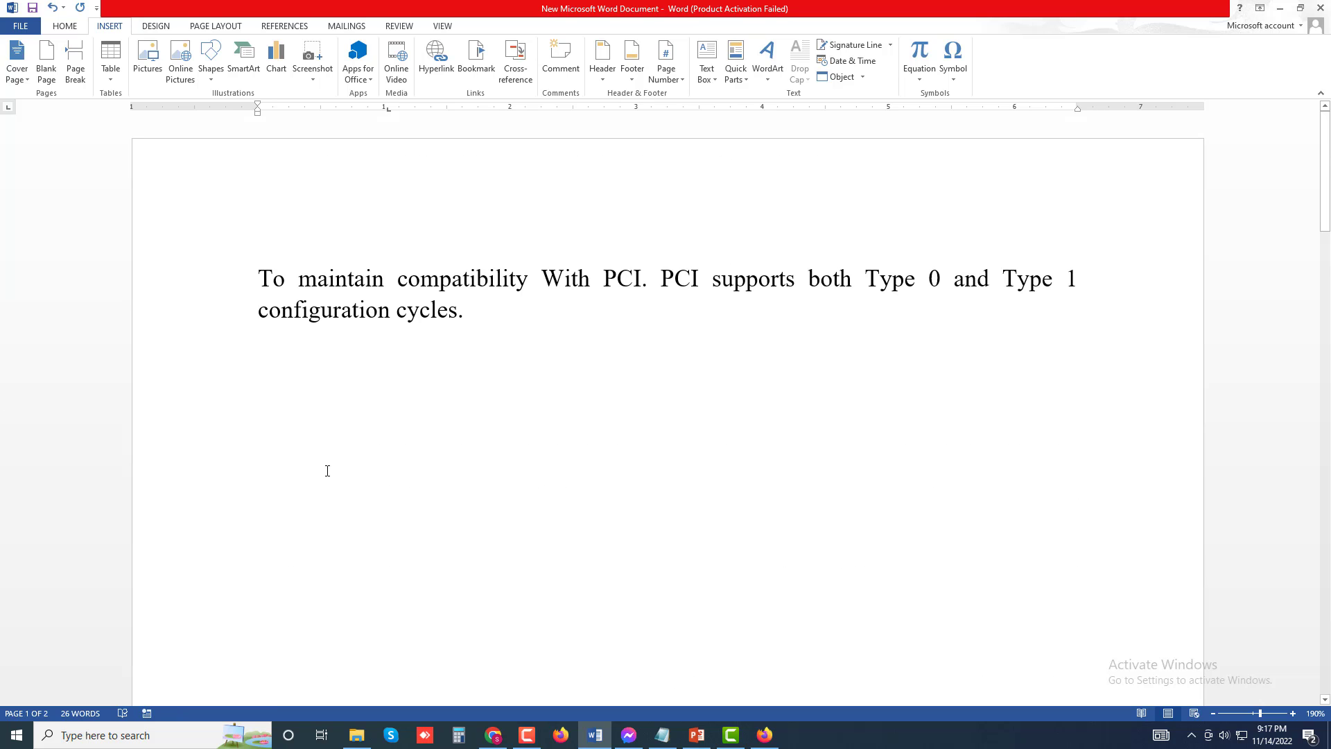
# Show the Page Number > Top of Page gallery, from Plain Number 1 to Bold Numbers 1.
pyautogui.click(333, 423)
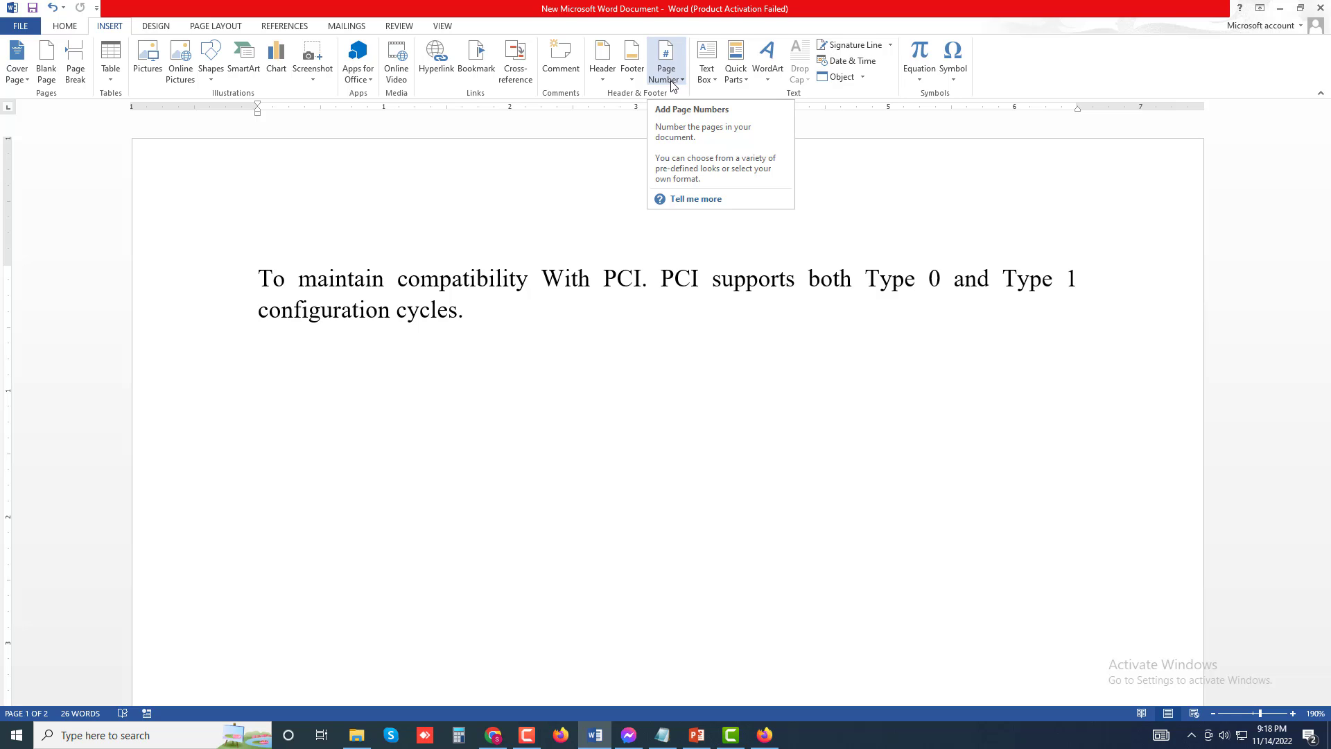
pyautogui.click(672, 86)
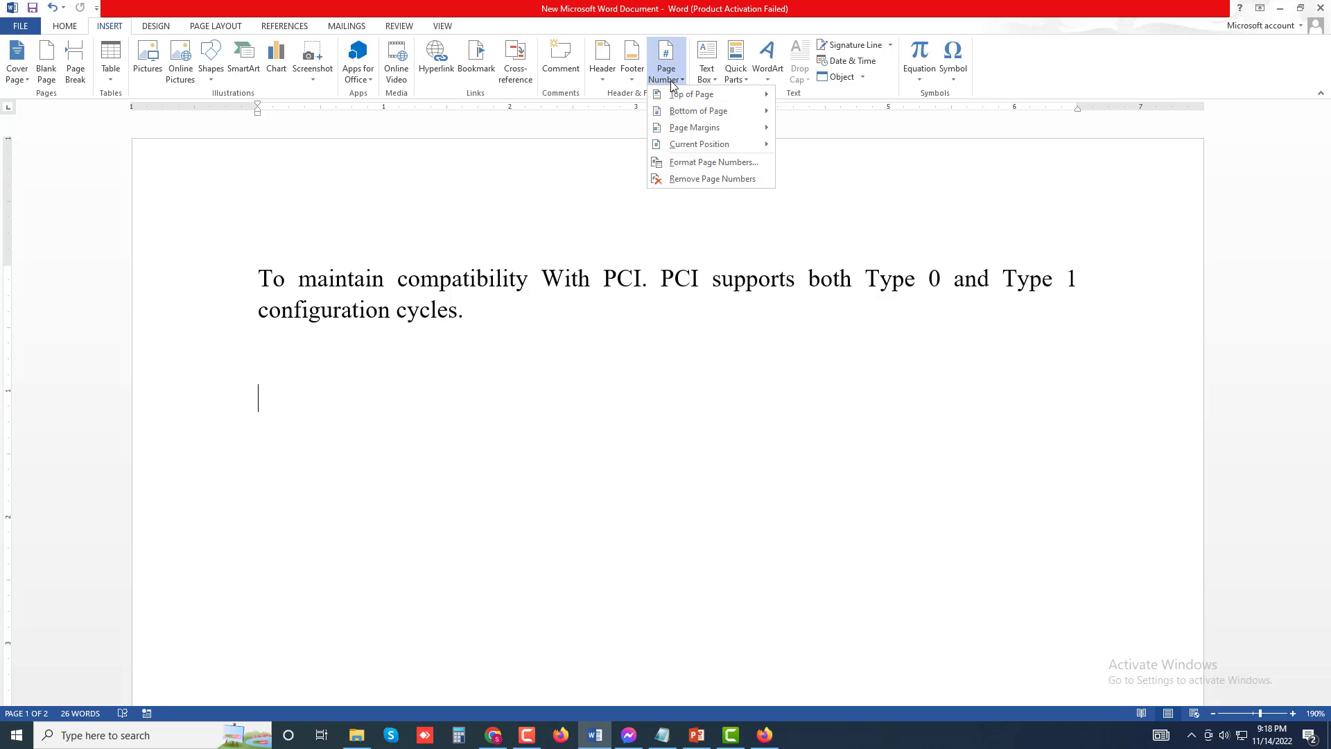
pyautogui.moveTo(687, 95)
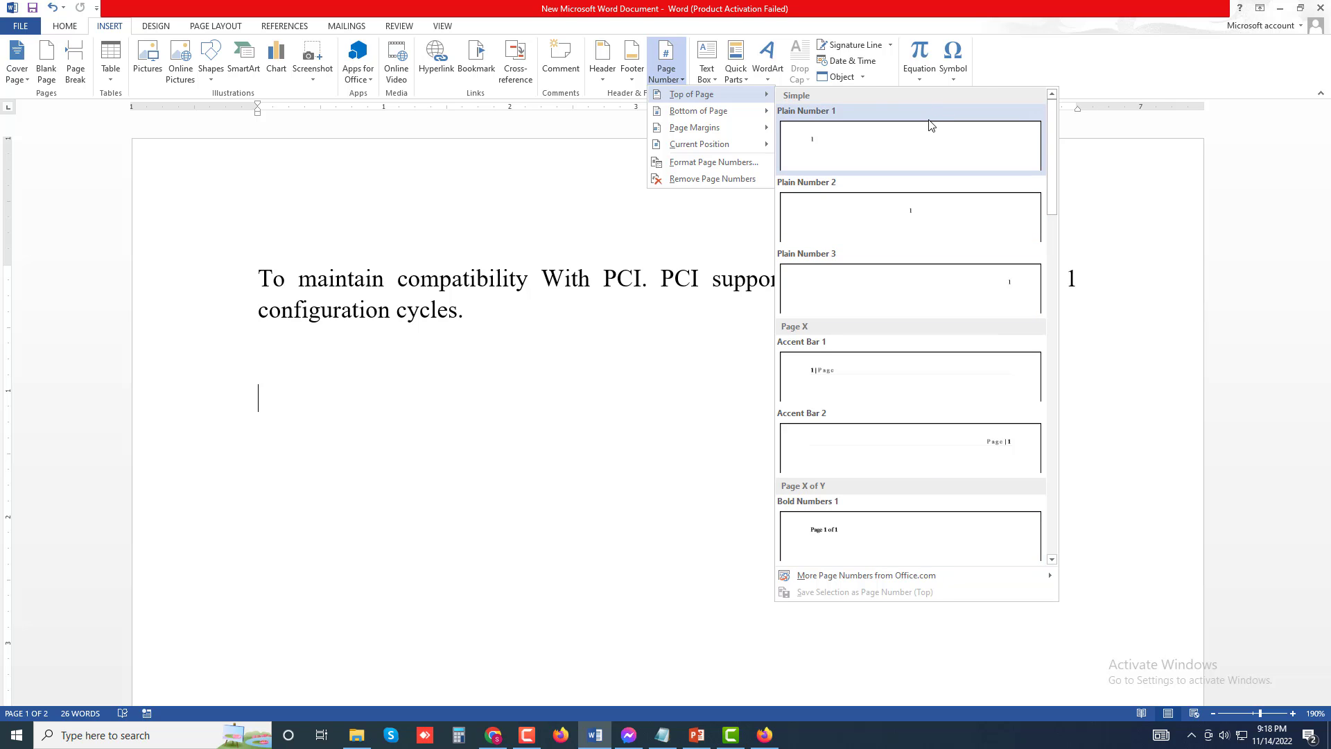
pyautogui.moveTo(717, 114)
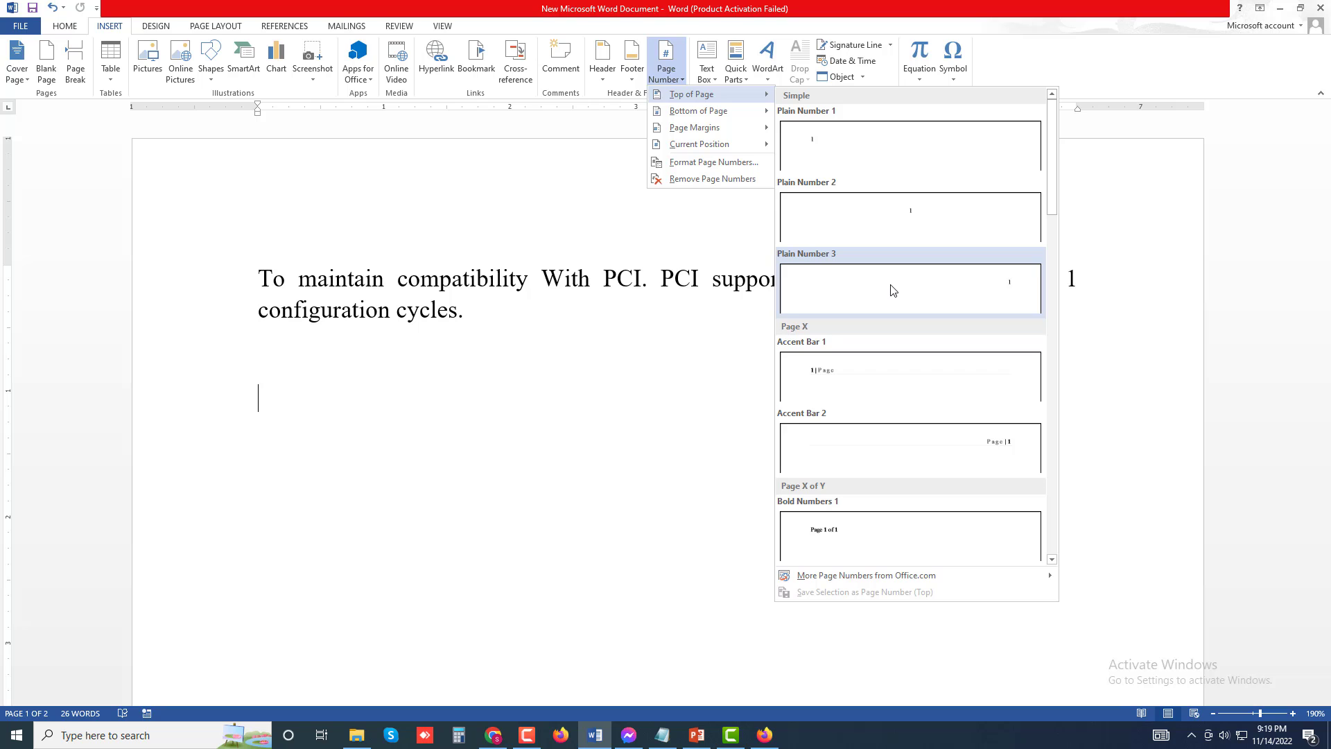
# Insert the Plain Number 3 page number at the top right and close the header.
pyautogui.click(891, 291)
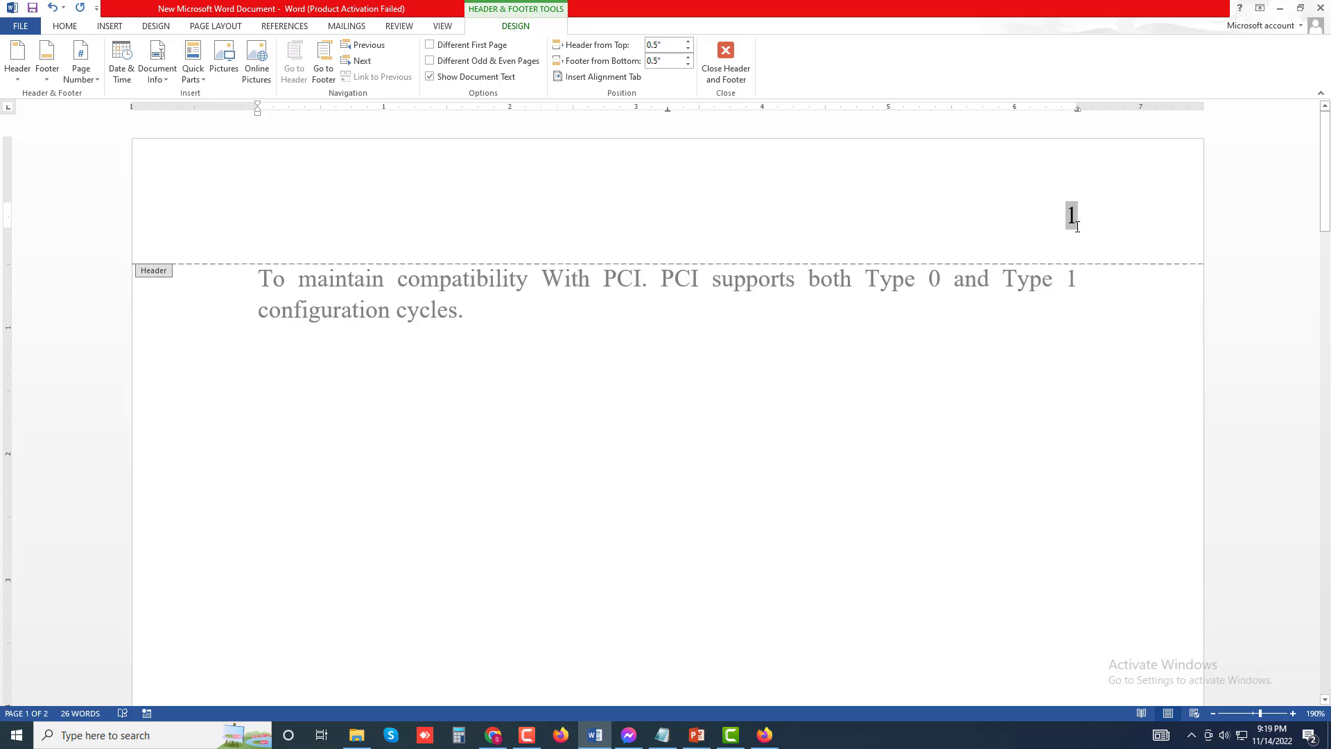
pyautogui.doubleClick(669, 425)
pyautogui.scroll(-12, 689, 511)
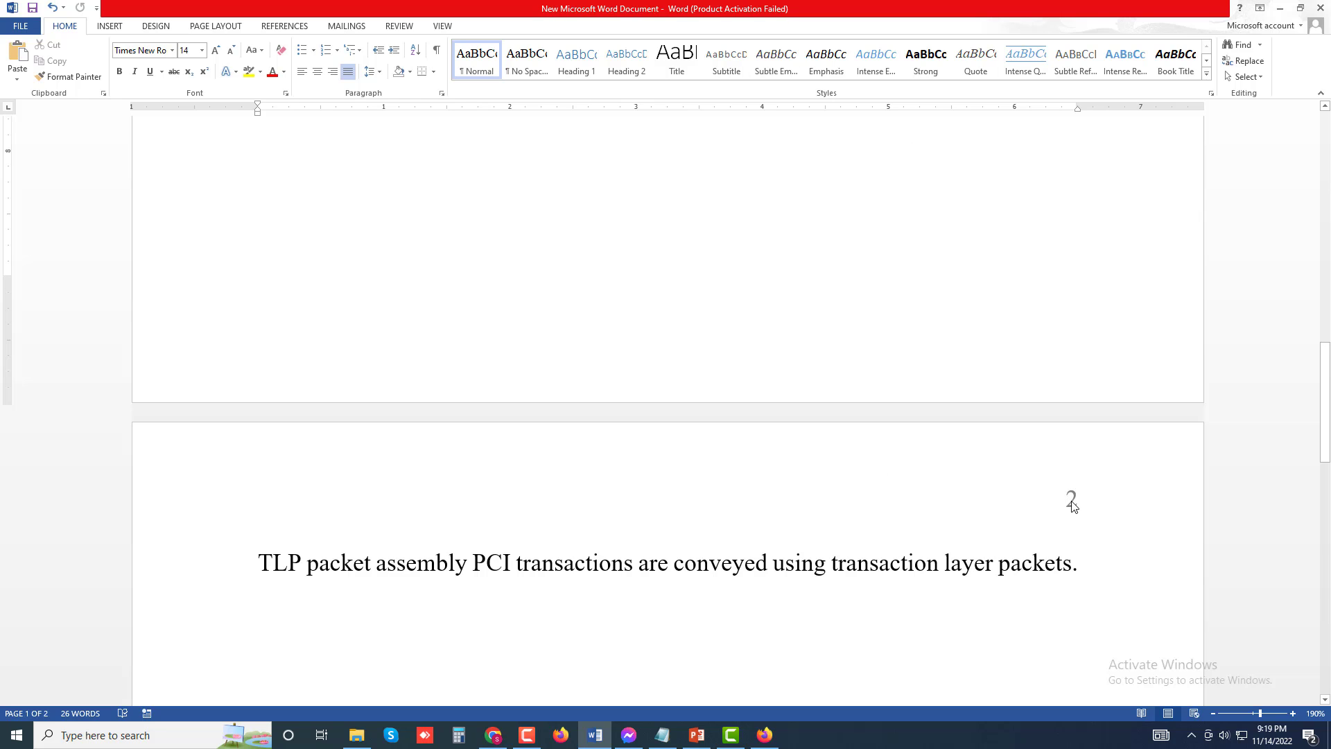
# Check that pages 1 and 2 show their numbers, then return to page 1 with the Insert ribbon showing.
pyautogui.scroll(-10, 684, 538)
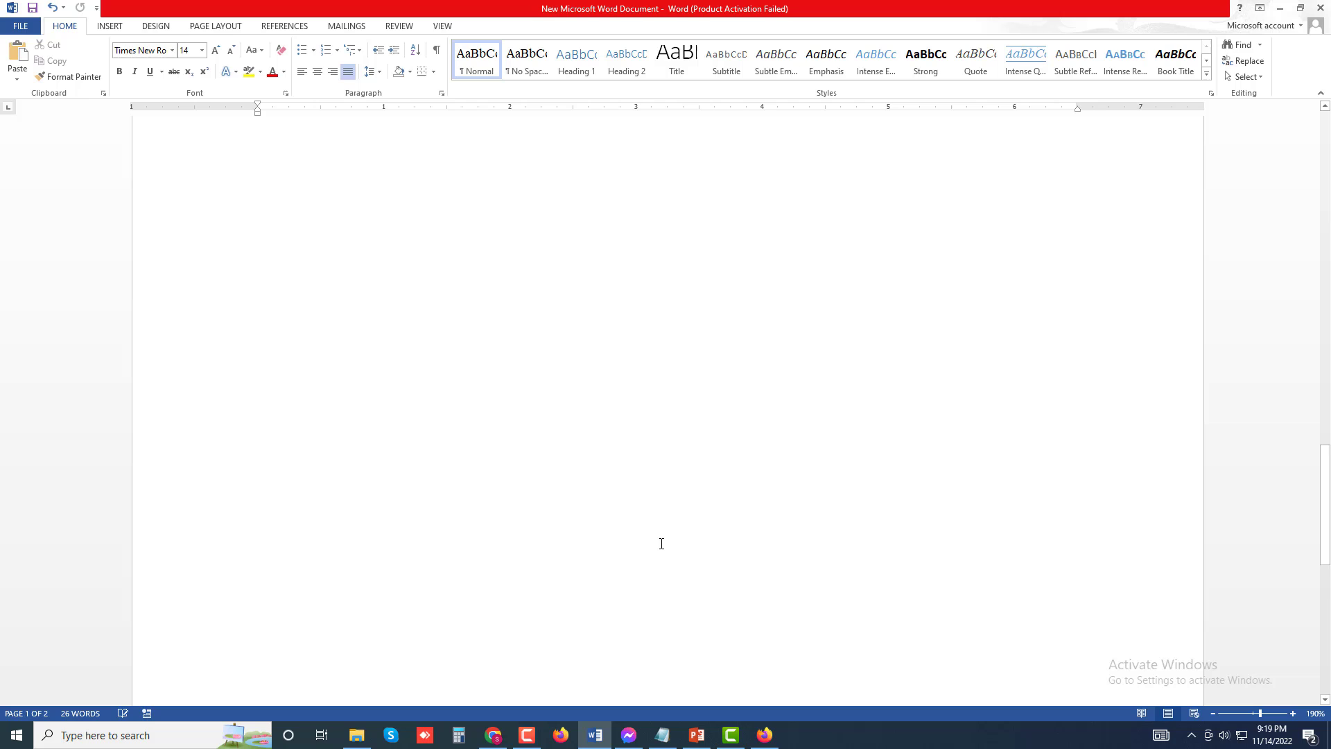
pyautogui.scroll(-3, 581, 550)
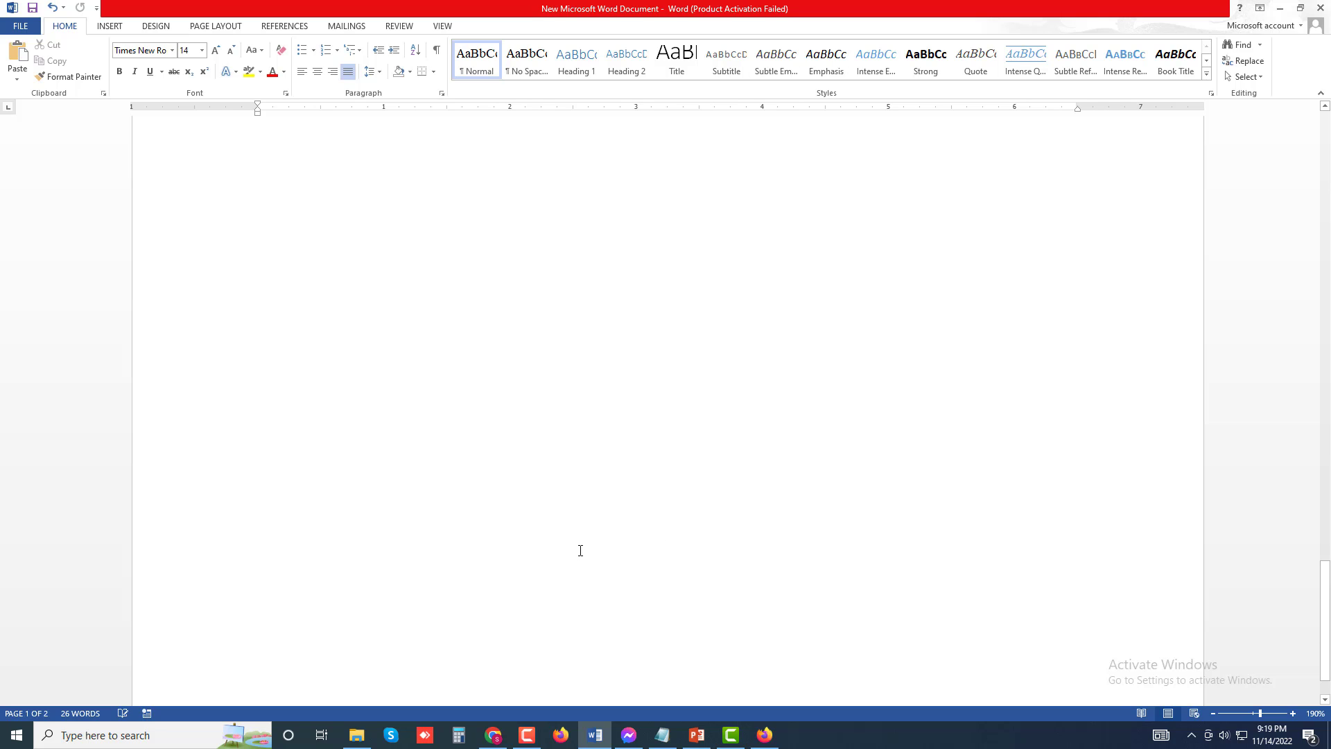
pyautogui.scroll(10, 463, 495)
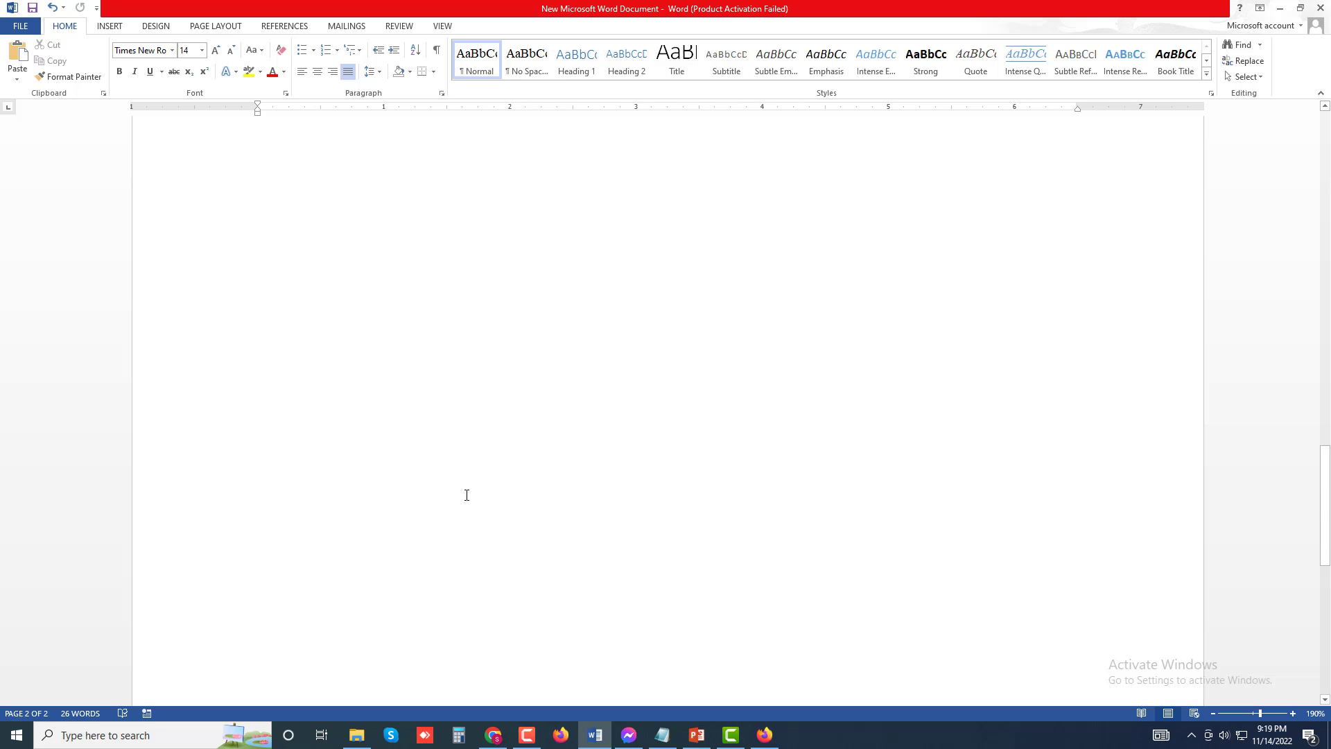
pyautogui.scroll(10, 466, 495)
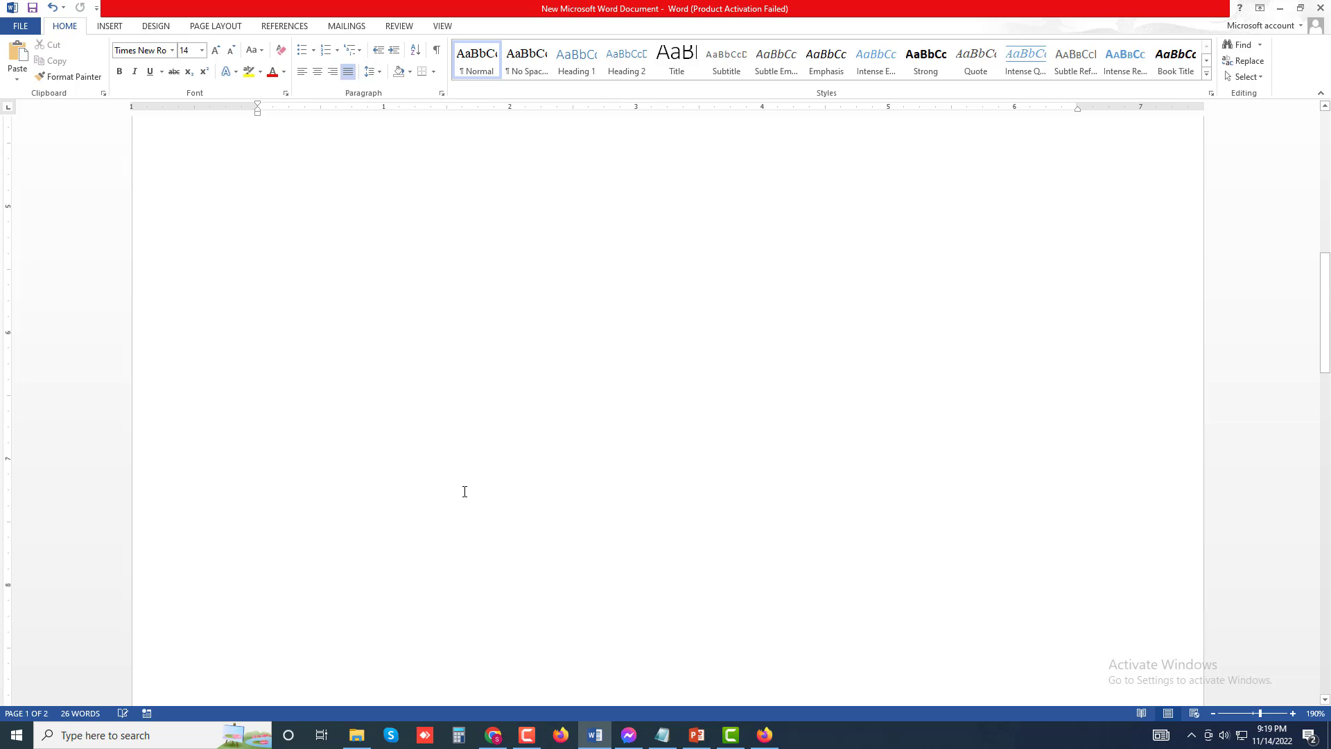
pyautogui.scroll(10, 464, 491)
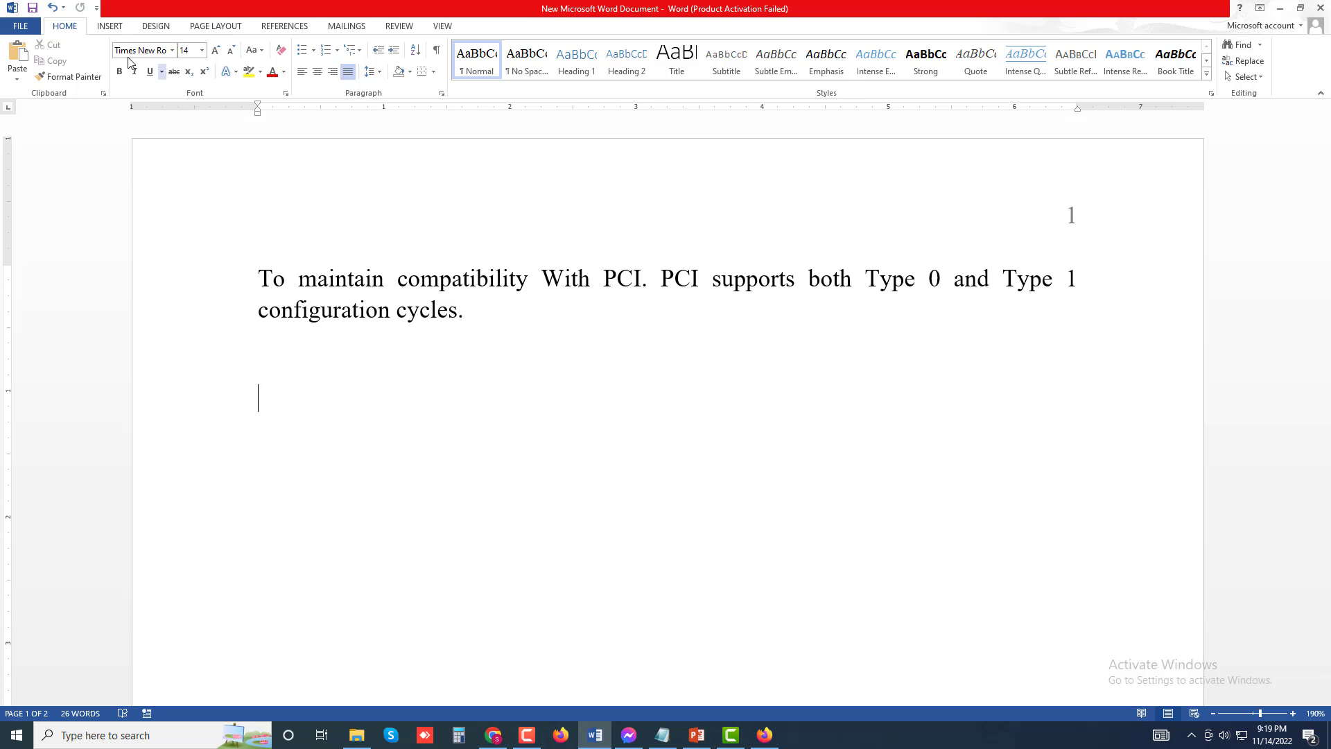
pyautogui.click(110, 27)
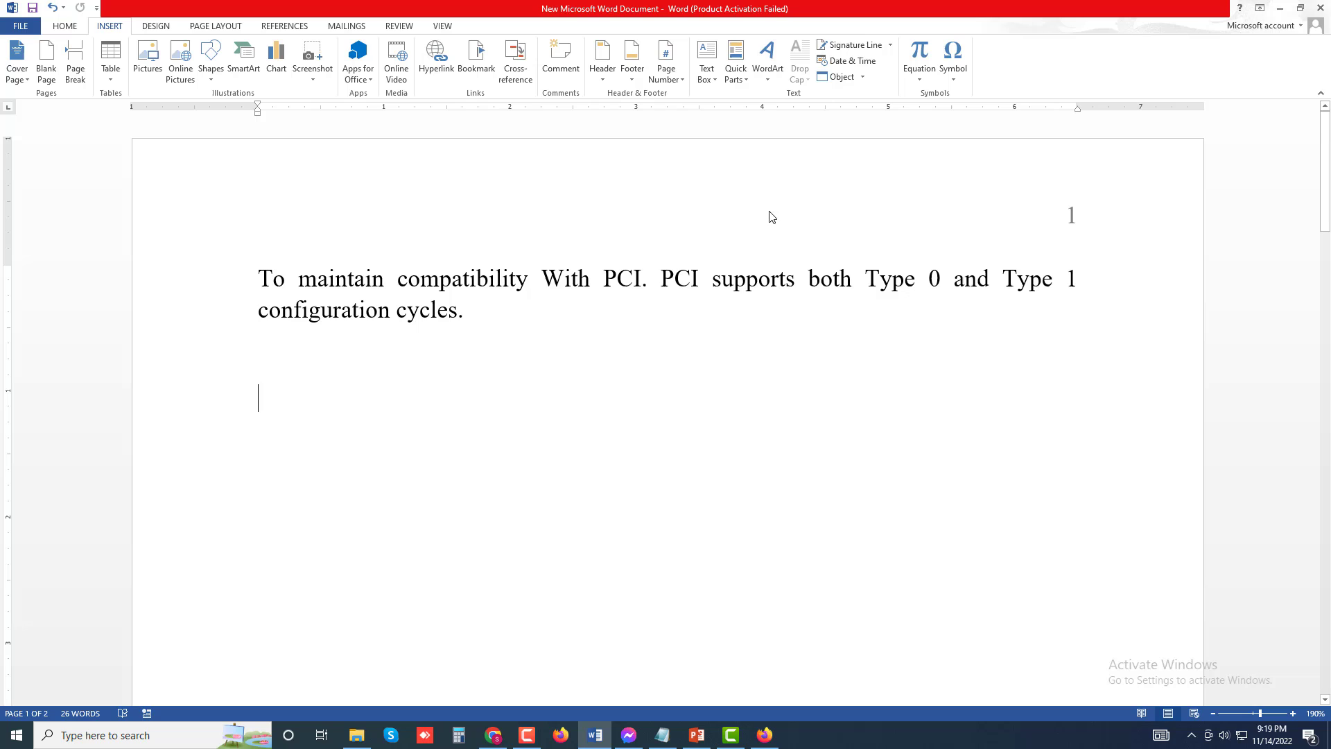
pyautogui.click(483, 357)
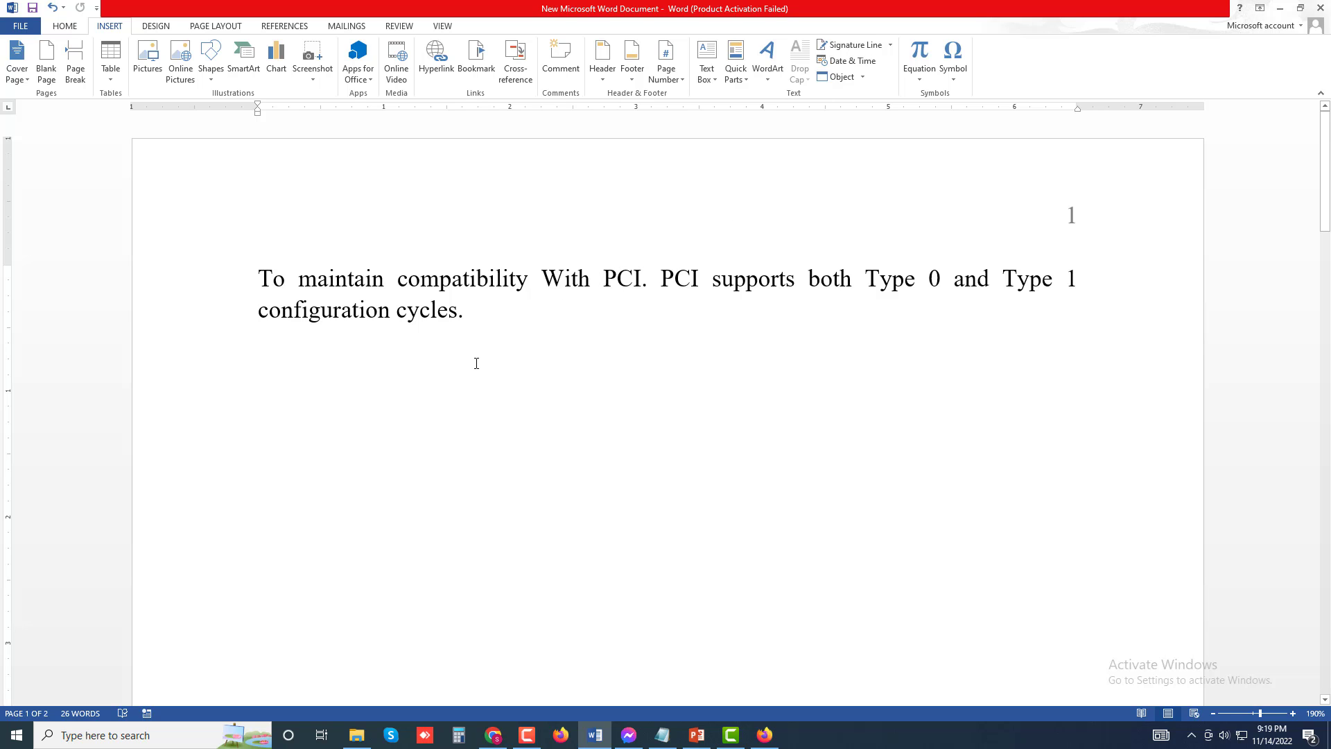